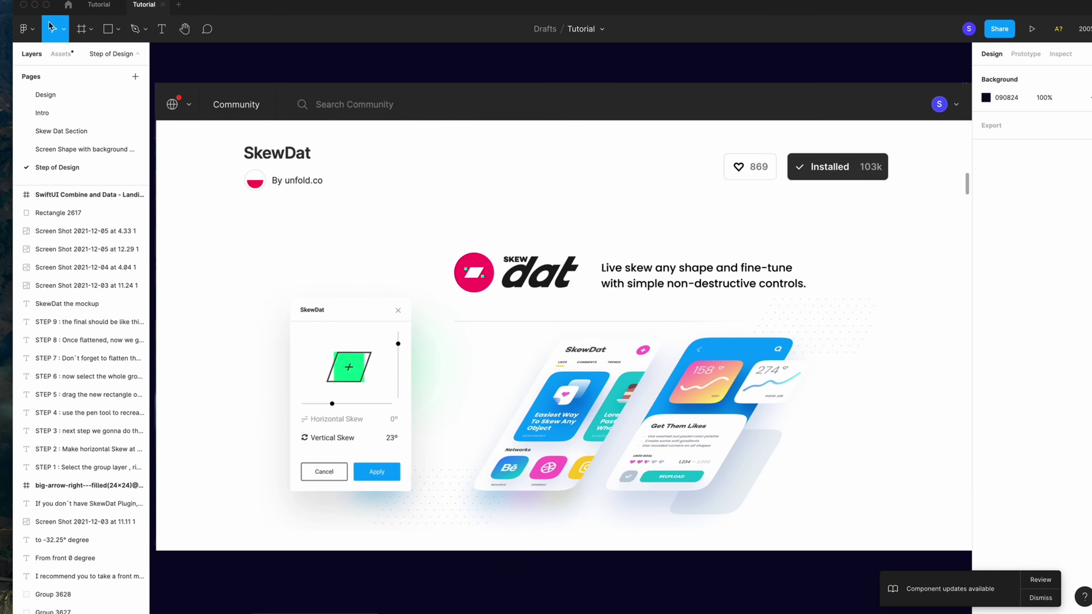
- Go to the Community pages and open the SkewDat plugin's detail page
{"action": "left_click", "coordinate": [68, 5]}
{"action": "left_click", "coordinate": [107, 33]}
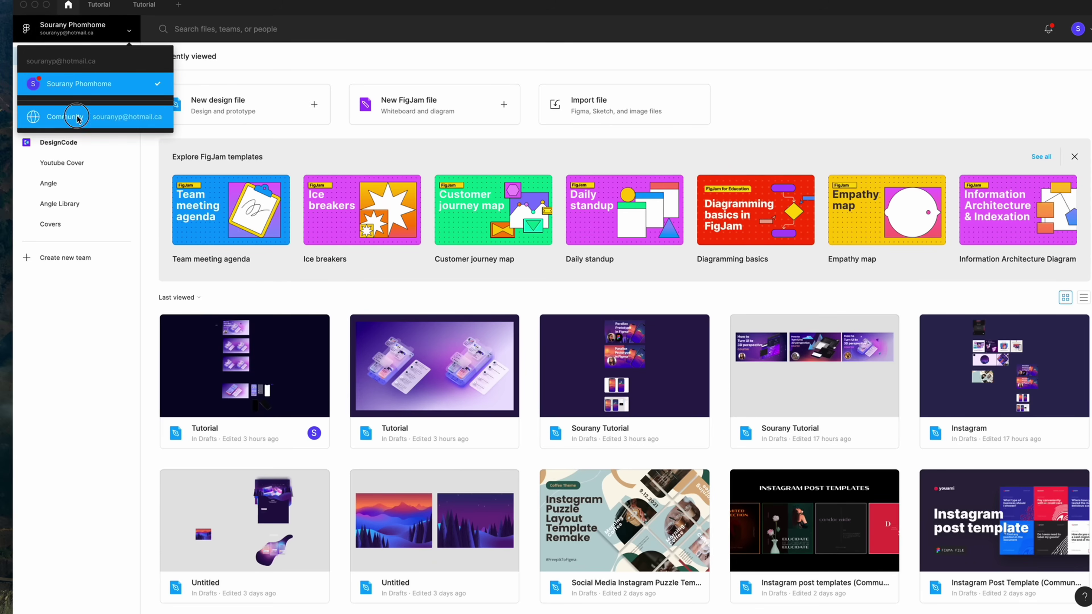
{"action": "left_click", "coordinate": [65, 117]}
{"action": "scroll", "coordinate": [267, 414], "scroll_direction": "down", "scroll_amount": 15}
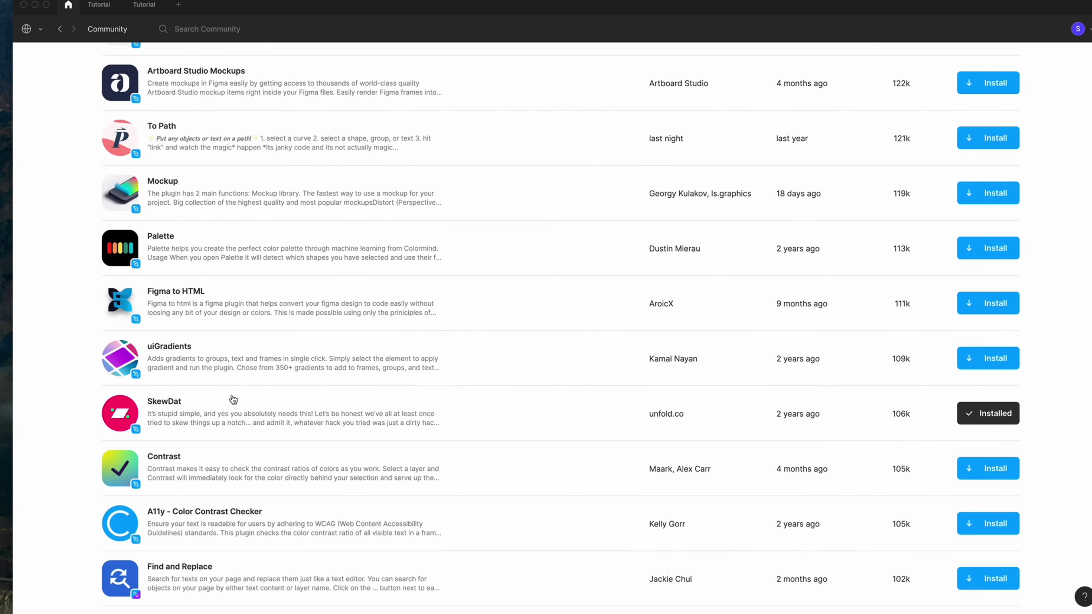
{"action": "left_click", "coordinate": [290, 423]}
{"action": "scroll", "coordinate": [864, 92], "scroll_direction": "down", "scroll_amount": 1}
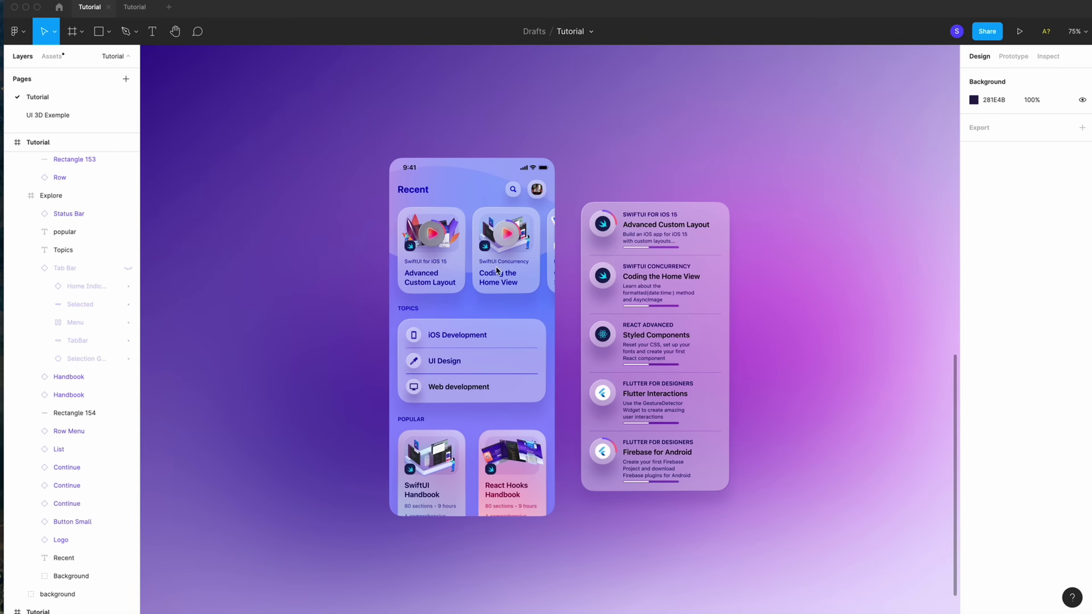
- Group the List card and the Explore phone screen together
{"action": "left_click", "coordinate": [51, 196]}
{"action": "key", "text": "shift+Tab"}
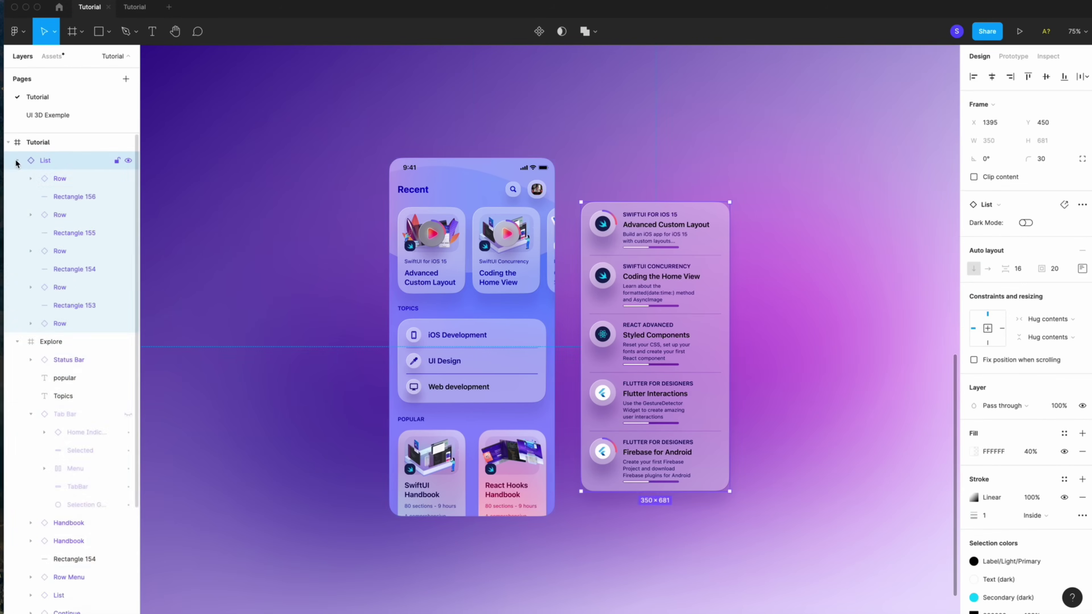
{"action": "key", "text": "alt+l"}
{"action": "left_click", "coordinate": [49, 178], "text": "shift"}
{"action": "key", "text": "super+g"}
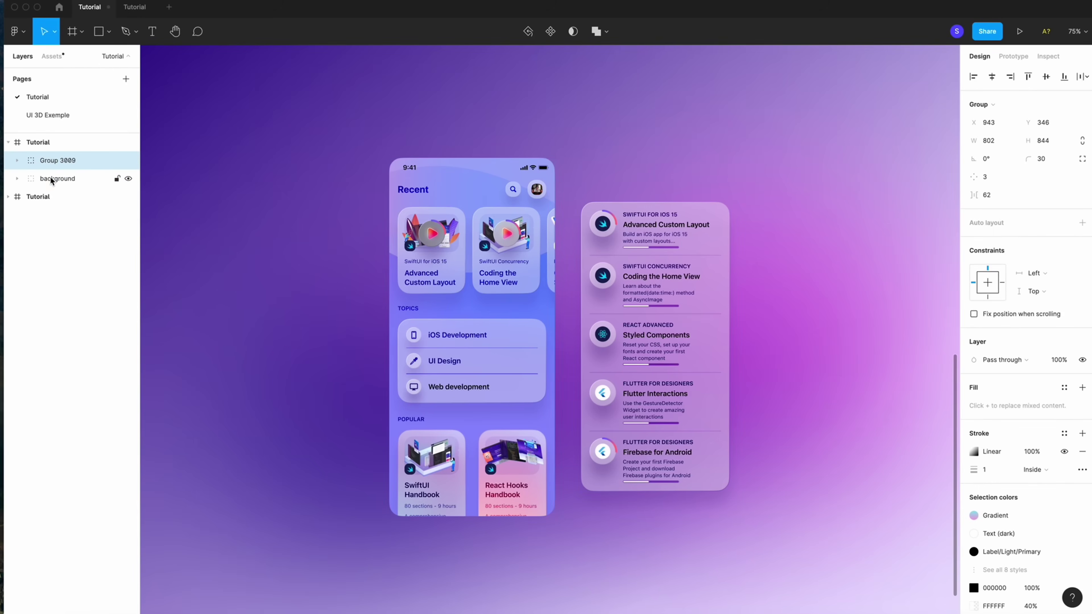
- Skew the group with SkewDat to -43° horizontal and 32° vertical
{"action": "right_click", "coordinate": [83, 162]}
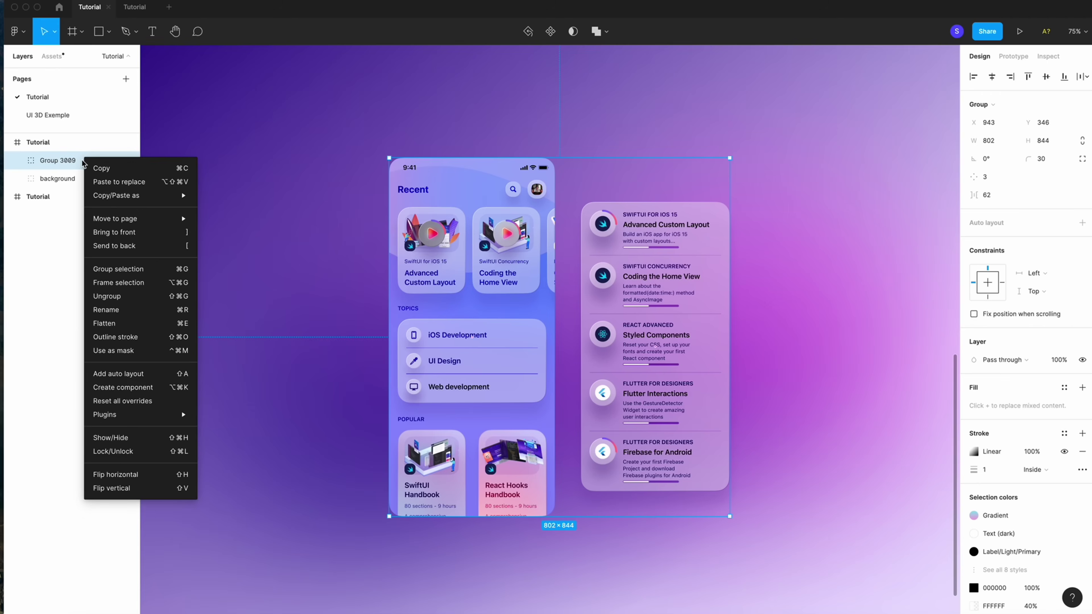
{"action": "mouse_move", "coordinate": [115, 417]}
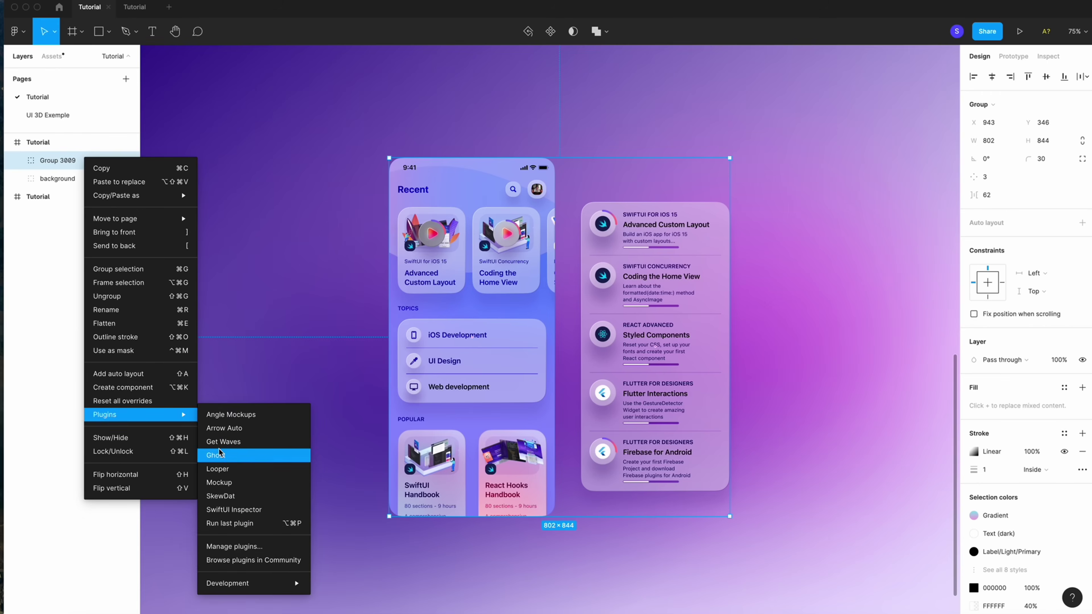
{"action": "left_click", "coordinate": [237, 497]}
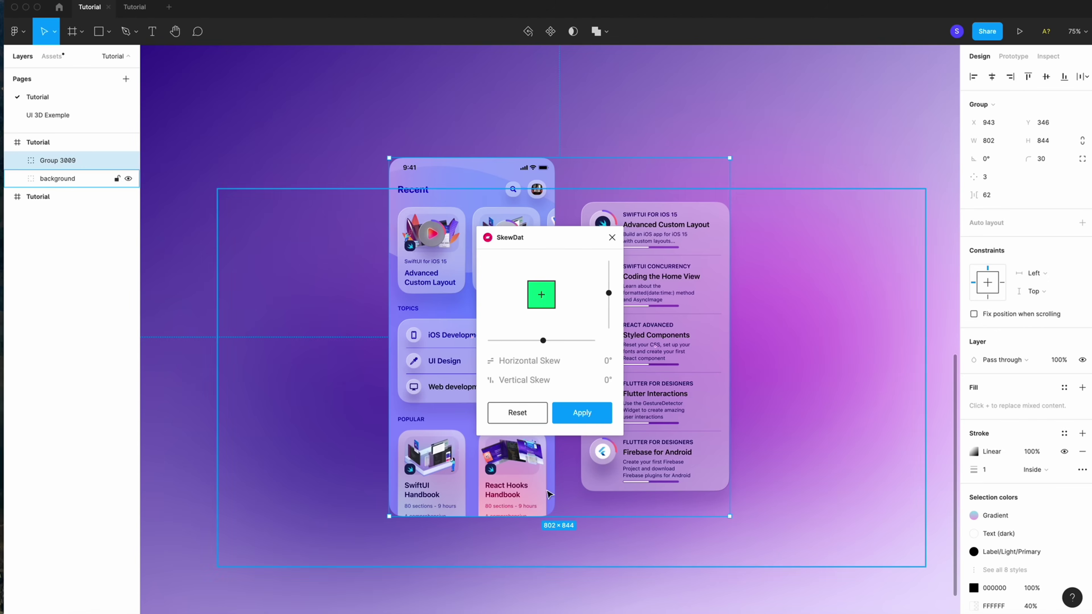
{"action": "left_click_drag", "start_coordinate": [836, 266], "coordinate": [785, 270]}
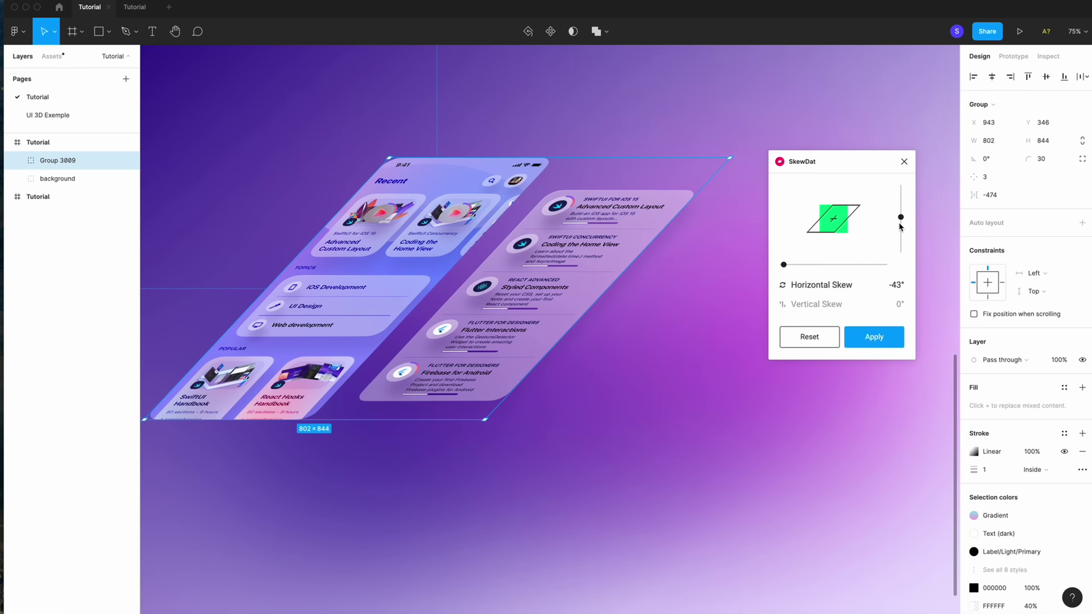
{"action": "left_click_drag", "start_coordinate": [901, 219], "coordinate": [901, 193]}
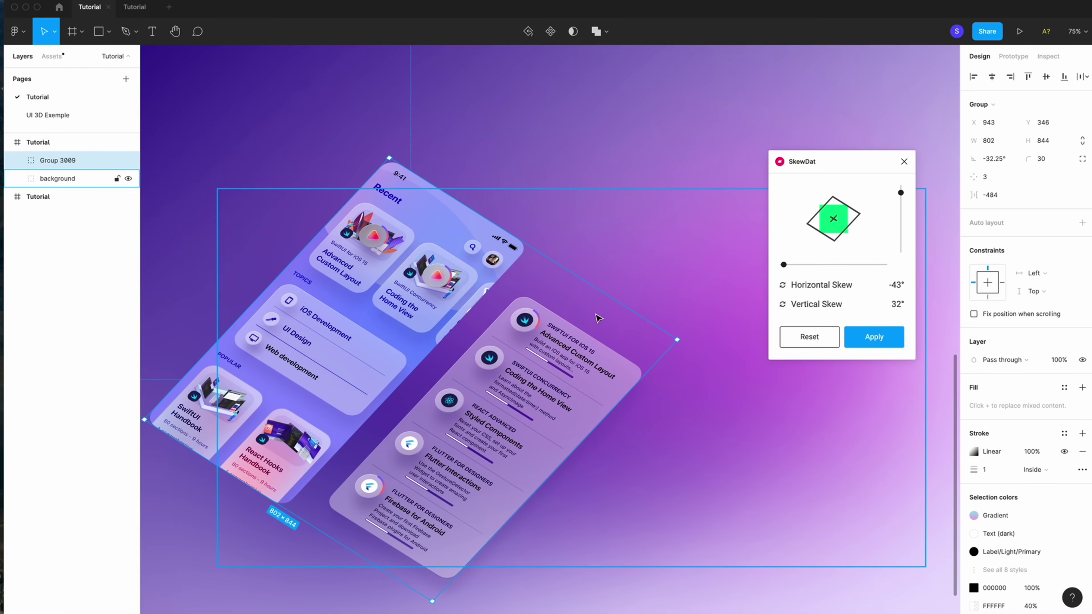
{"action": "left_click", "coordinate": [874, 337]}
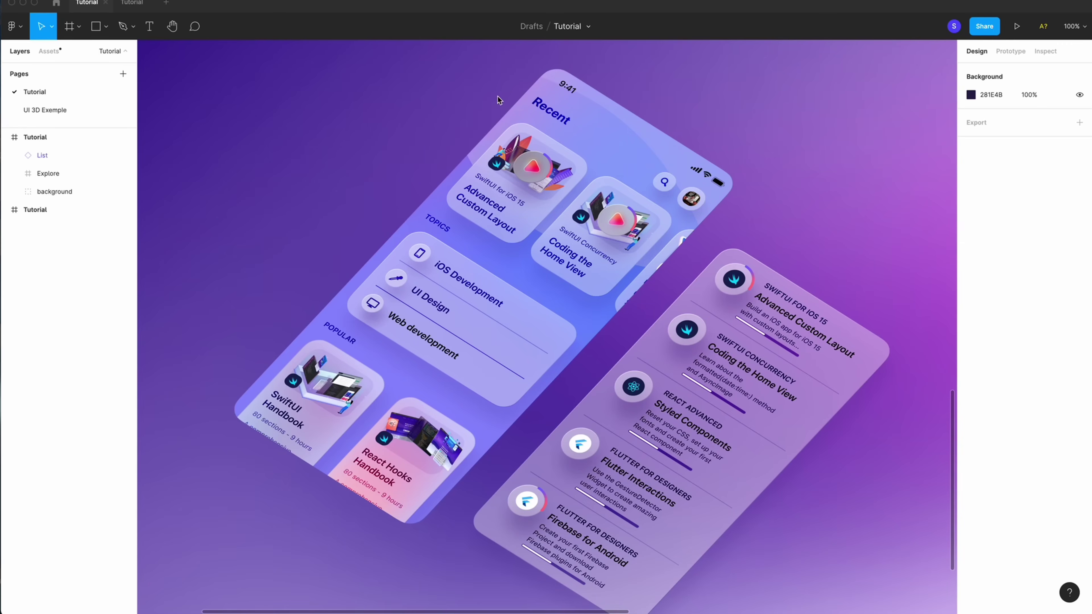
- Set the skewed Explore phone screen frame's corner radius from 30 to 0
{"action": "scroll", "coordinate": [730, 201], "scroll_direction": "up", "scroll_amount": 2}
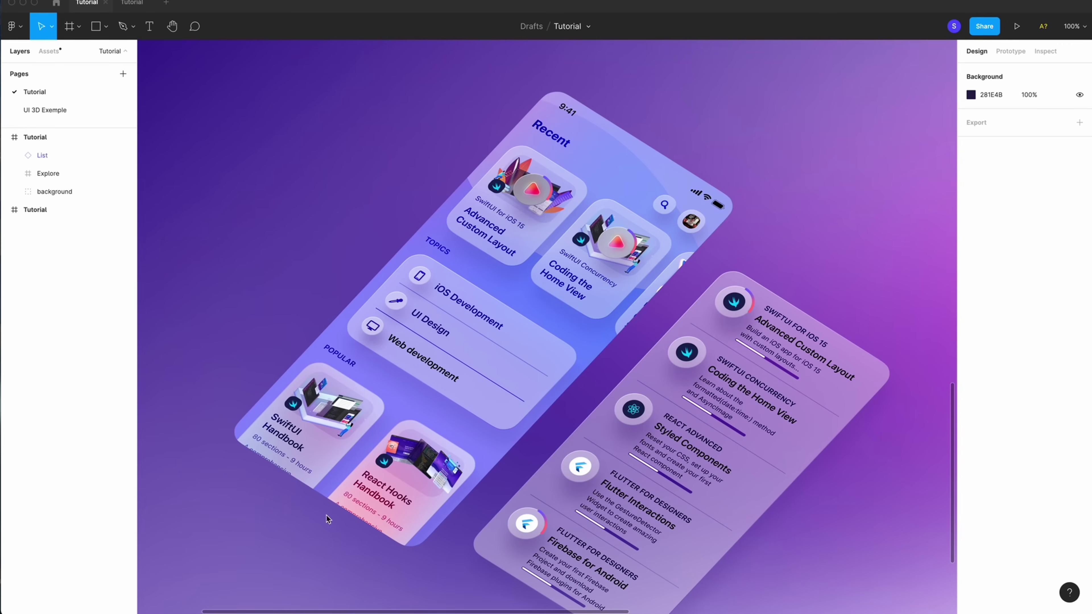
{"action": "scroll", "coordinate": [250, 456], "scroll_direction": "down", "scroll_amount": 2}
{"action": "scroll", "coordinate": [249, 456], "scroll_direction": "right", "scroll_amount": 2}
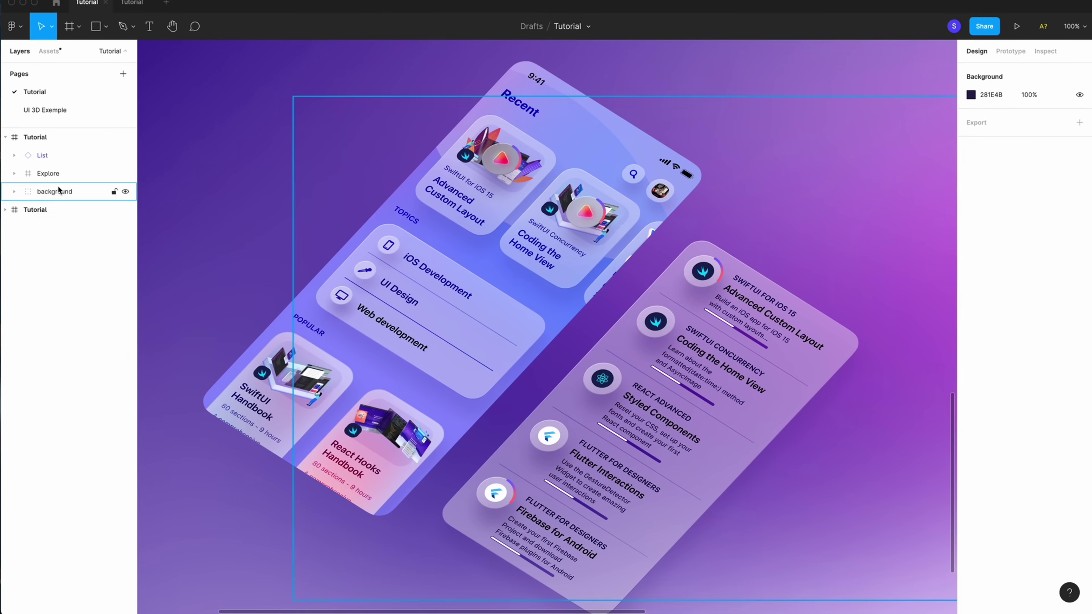
{"action": "left_click", "coordinate": [47, 173]}
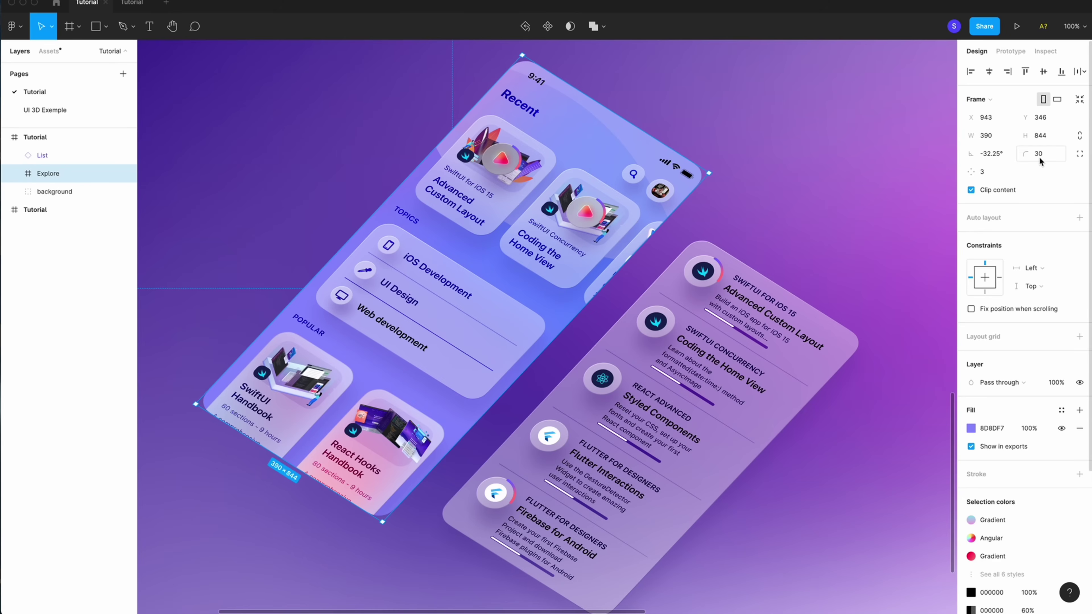
{"action": "left_click", "coordinate": [1057, 158]}
{"action": "type", "text": "0"}
{"action": "key", "text": "Return"}
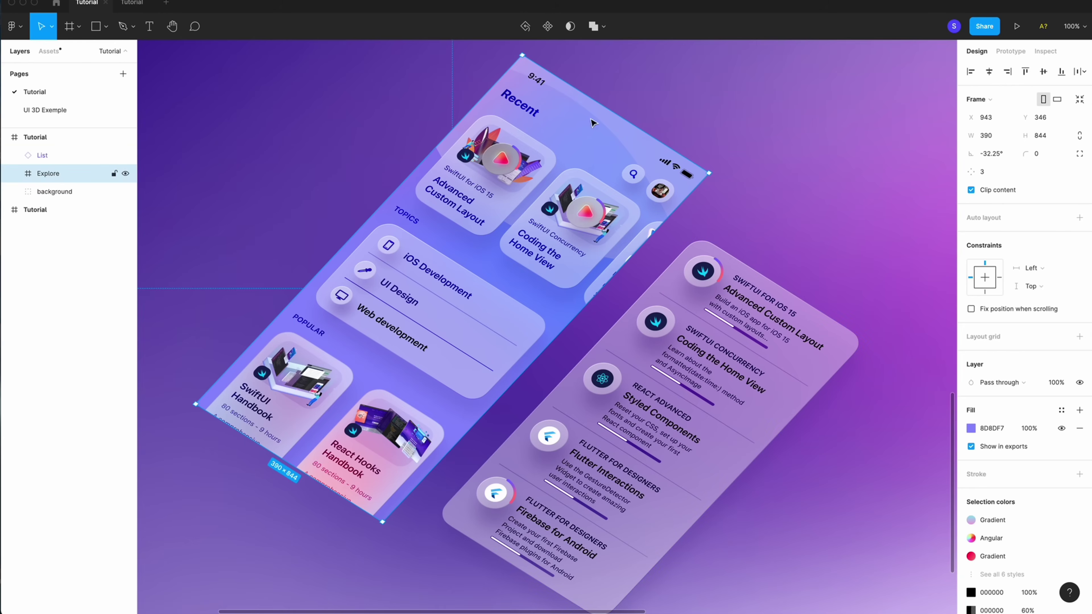
{"action": "key", "text": "p"}
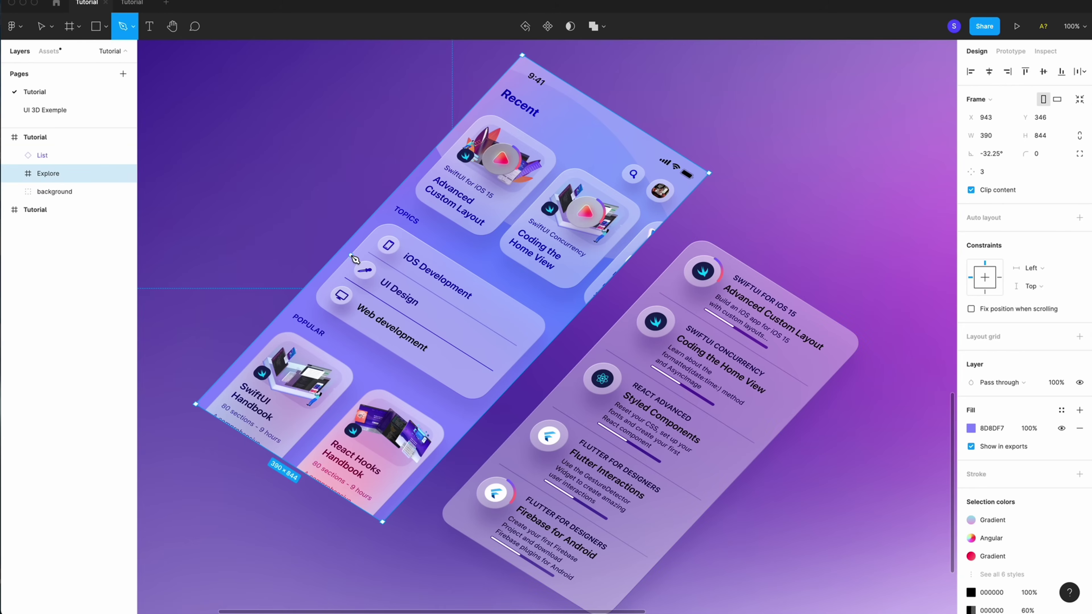
- At 200% zoom, trace the phone screen's four corners with the Pen tool
{"action": "left_click", "coordinate": [128, 28]}
{"action": "left_click", "coordinate": [118, 55]}
{"action": "key", "text": "plus"}
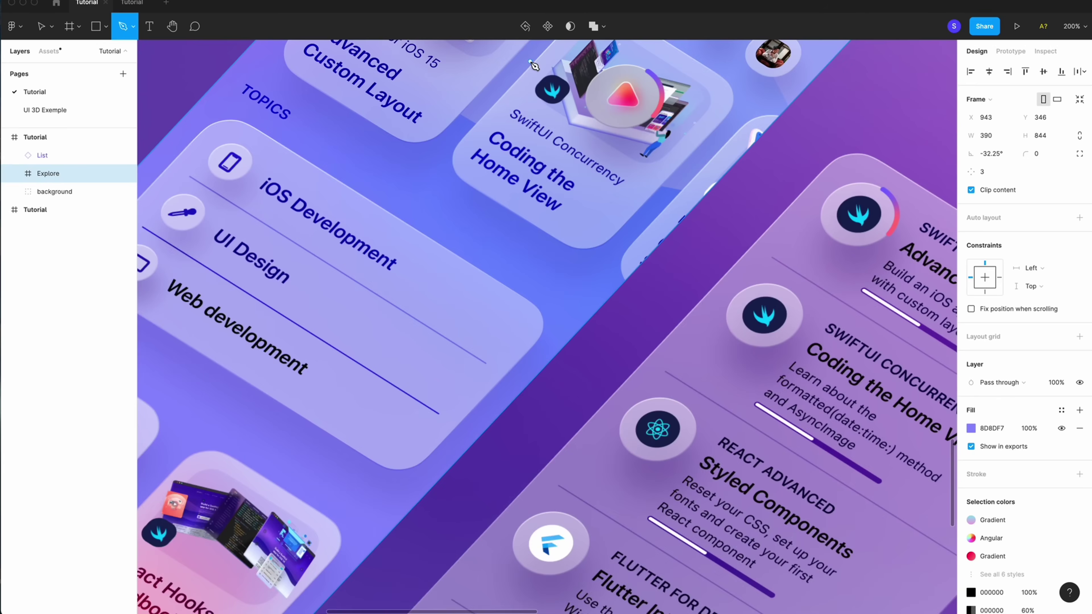
{"action": "scroll", "coordinate": [534, 66], "scroll_direction": "up", "scroll_amount": 10}
{"action": "left_click", "coordinate": [492, 72]}
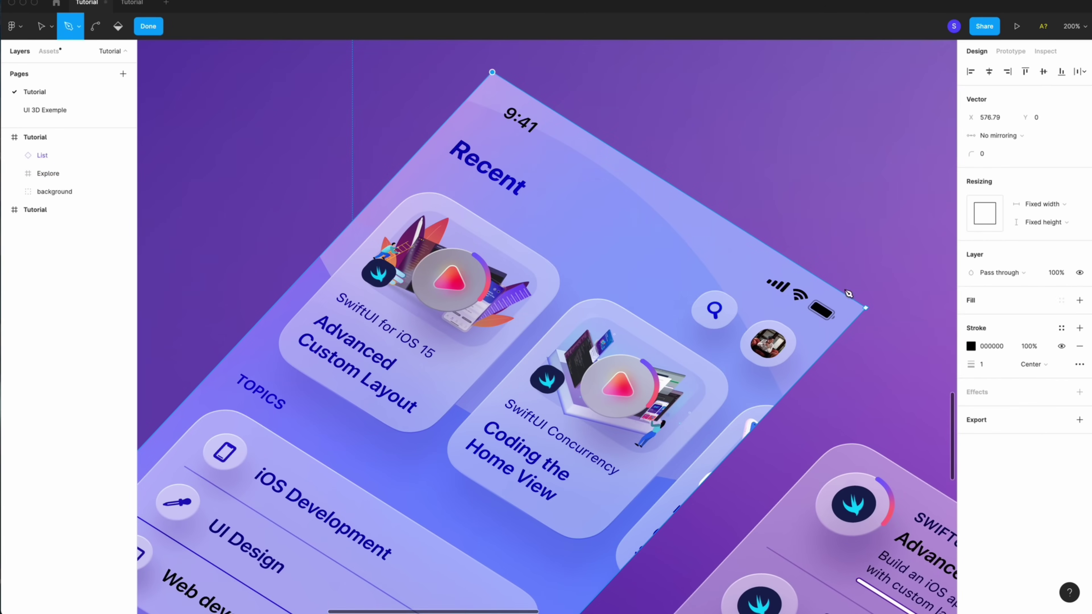
{"action": "left_click", "coordinate": [866, 308]}
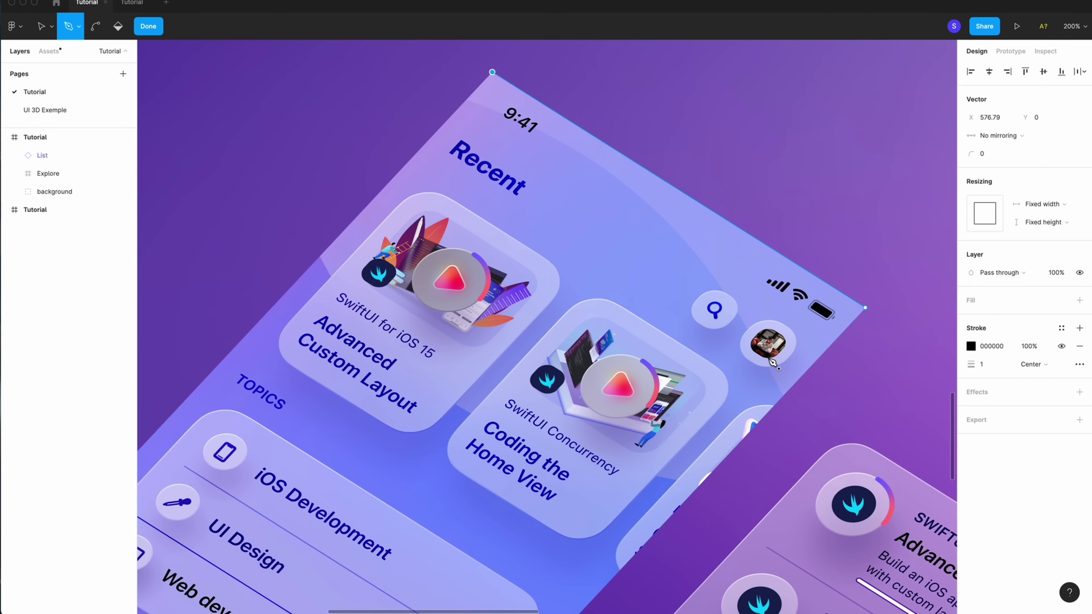
{"action": "scroll", "coordinate": [605, 379], "scroll_direction": "down", "scroll_amount": 15}
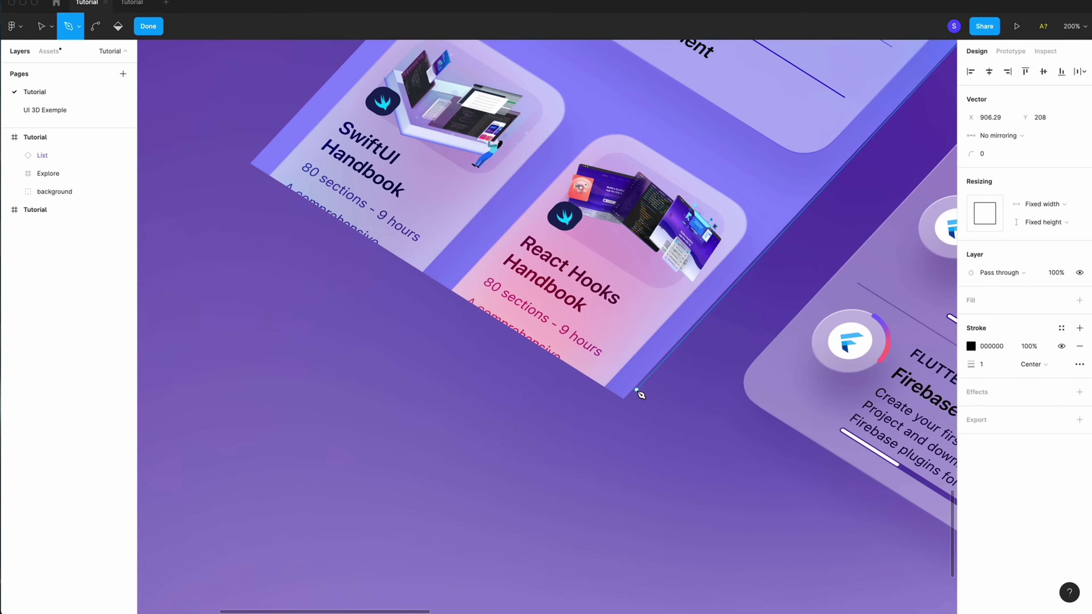
{"action": "left_click", "coordinate": [625, 399]}
{"action": "left_click", "coordinate": [249, 164]}
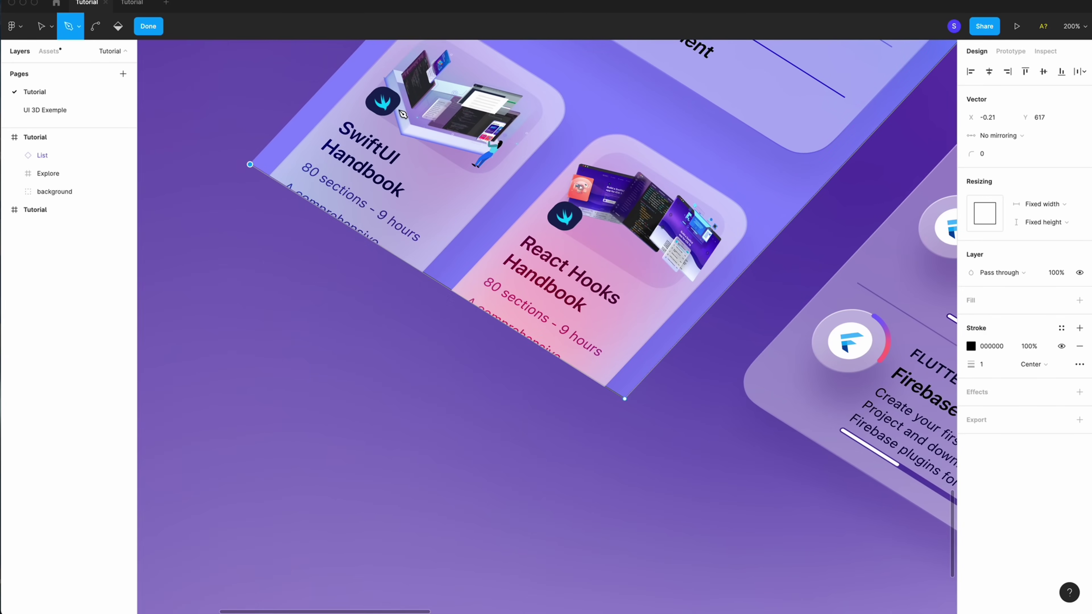
{"action": "scroll", "coordinate": [403, 114], "scroll_direction": "up", "scroll_amount": 15}
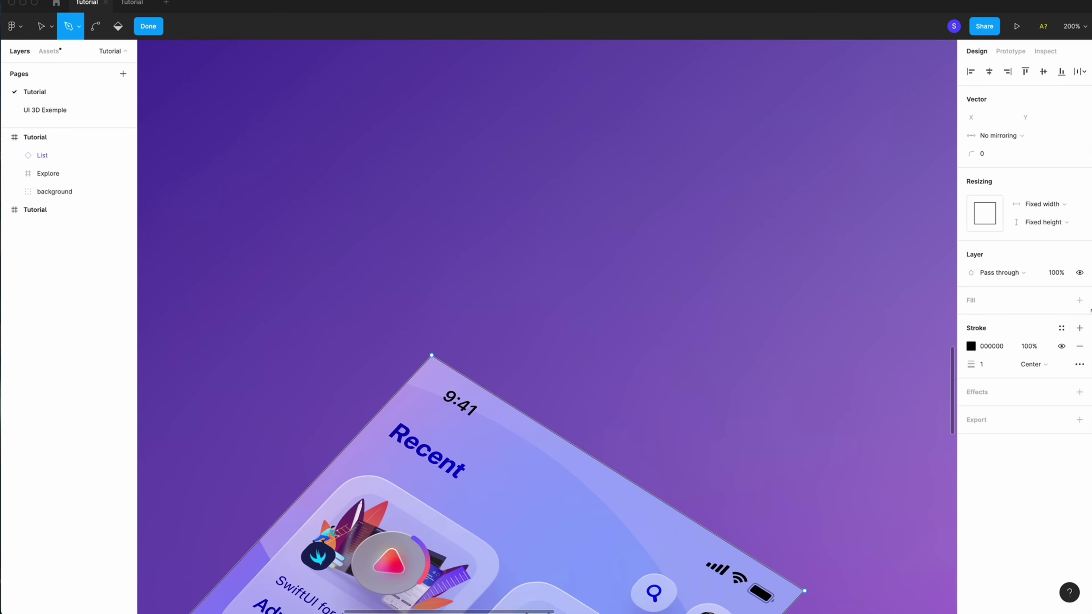
- Fill the traced shape solid red FF0000 and remove its stroke
{"action": "left_click", "coordinate": [1080, 300]}
{"action": "left_click", "coordinate": [973, 318]}
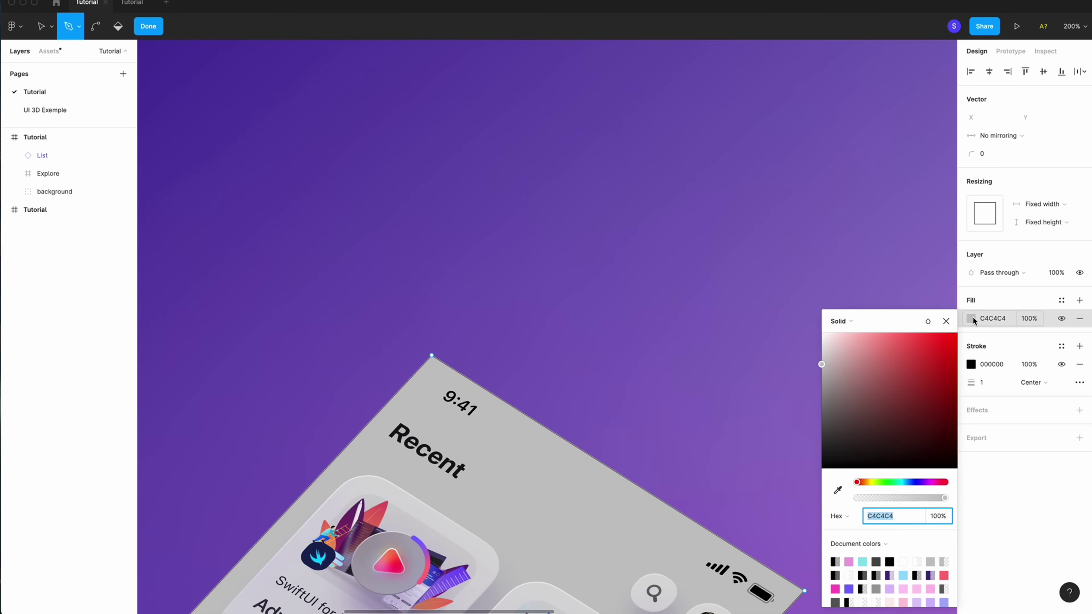
{"action": "left_click", "coordinate": [985, 319]}
{"action": "type", "text": "FF0000"}
{"action": "key", "text": "Return"}
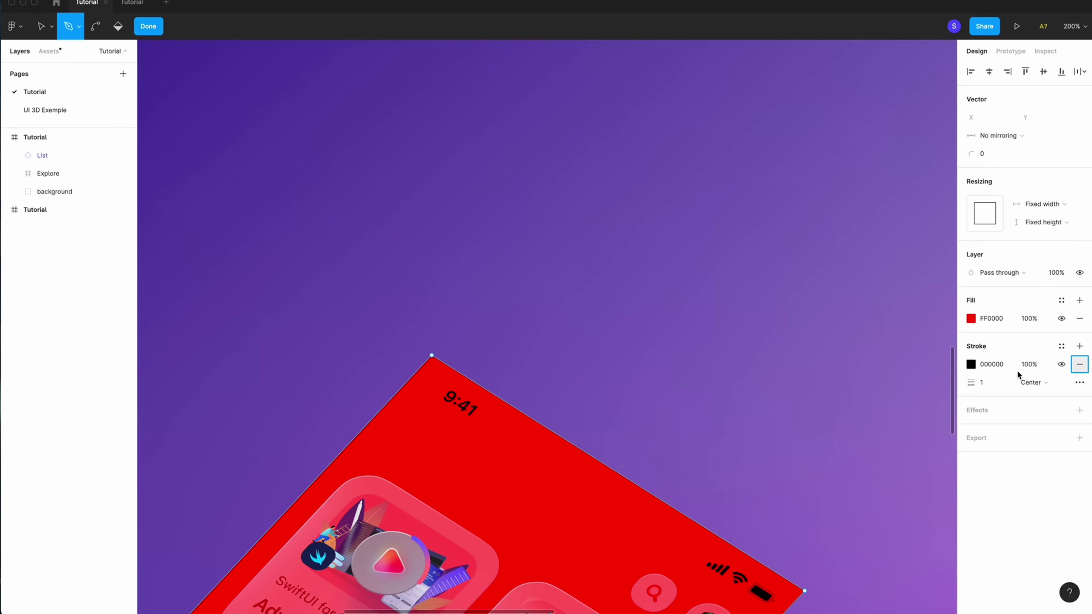
{"action": "left_click", "coordinate": [1079, 364]}
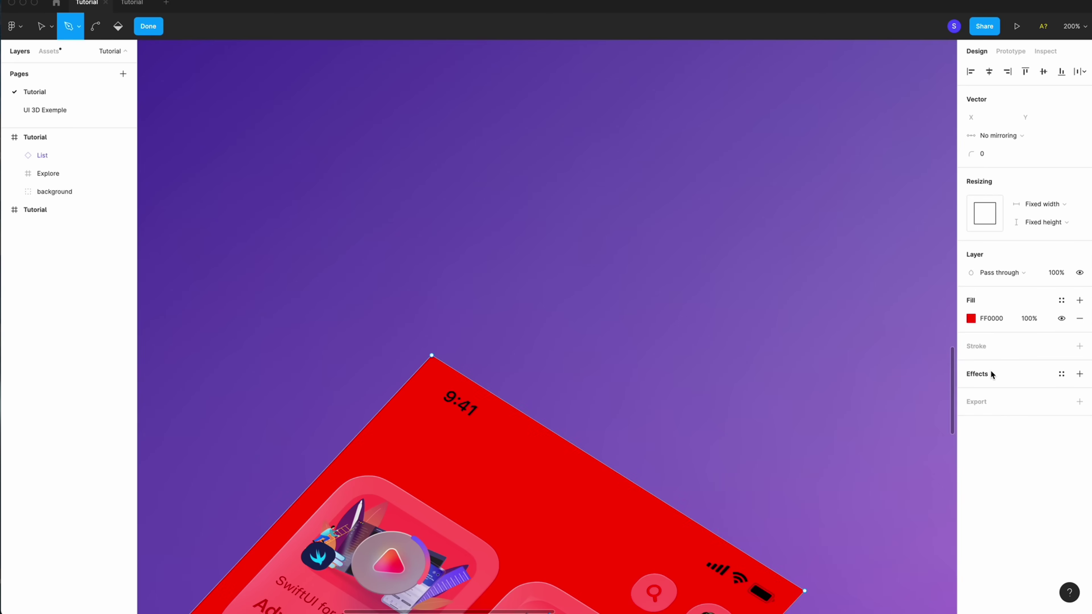
{"action": "left_click", "coordinate": [162, 33]}
- Place the red vector beneath the Explore screen and nudge it downward
{"action": "left_click_drag", "start_coordinate": [39, 137], "coordinate": [31, 201]}
{"action": "left_click", "coordinate": [499, 476]}
{"action": "key", "text": "shift+0"}
{"action": "scroll", "coordinate": [498, 477], "scroll_direction": "down", "scroll_amount": 3}
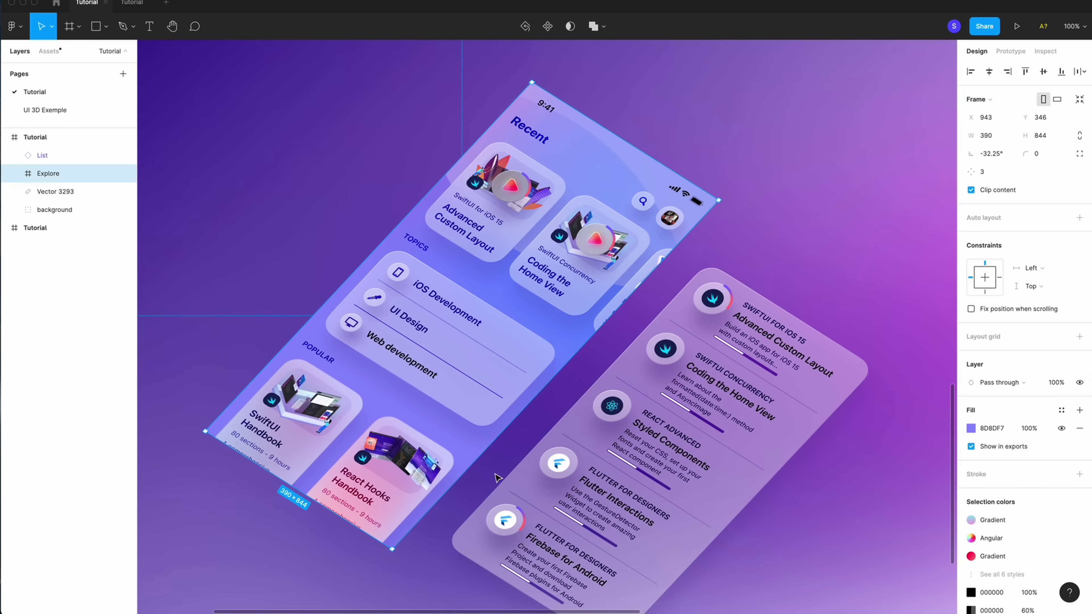
{"action": "left_click", "coordinate": [53, 191]}
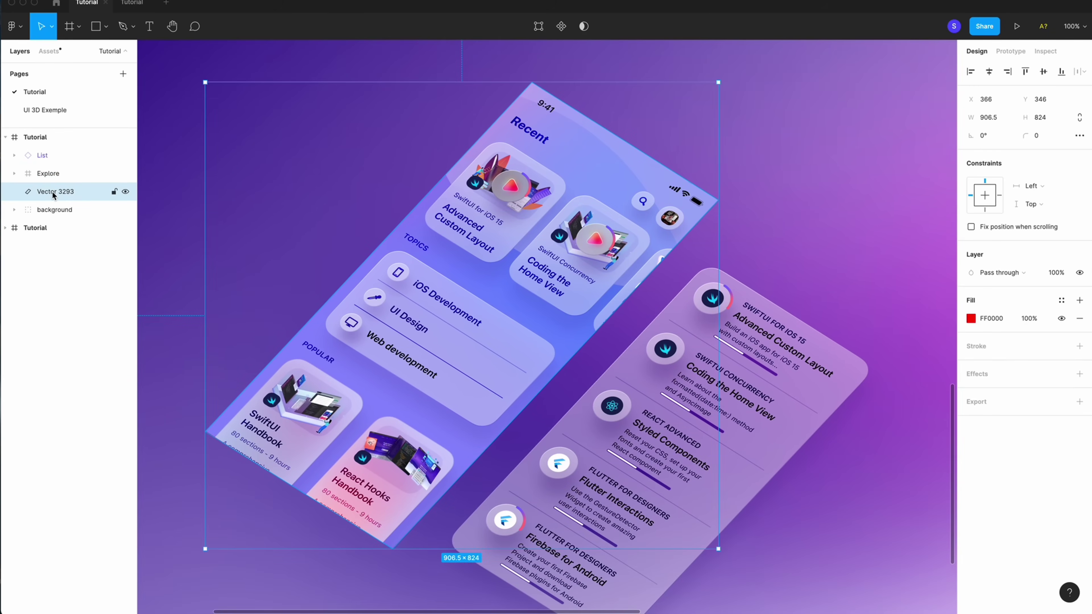
{"action": "key", "text": "shift+Down"}
{"action": "key", "text": "shift+Down"}
{"action": "key", "text": "Down"}
{"action": "key", "text": "Down"}
{"action": "key", "text": "Down"}
{"action": "key", "text": "Down"}
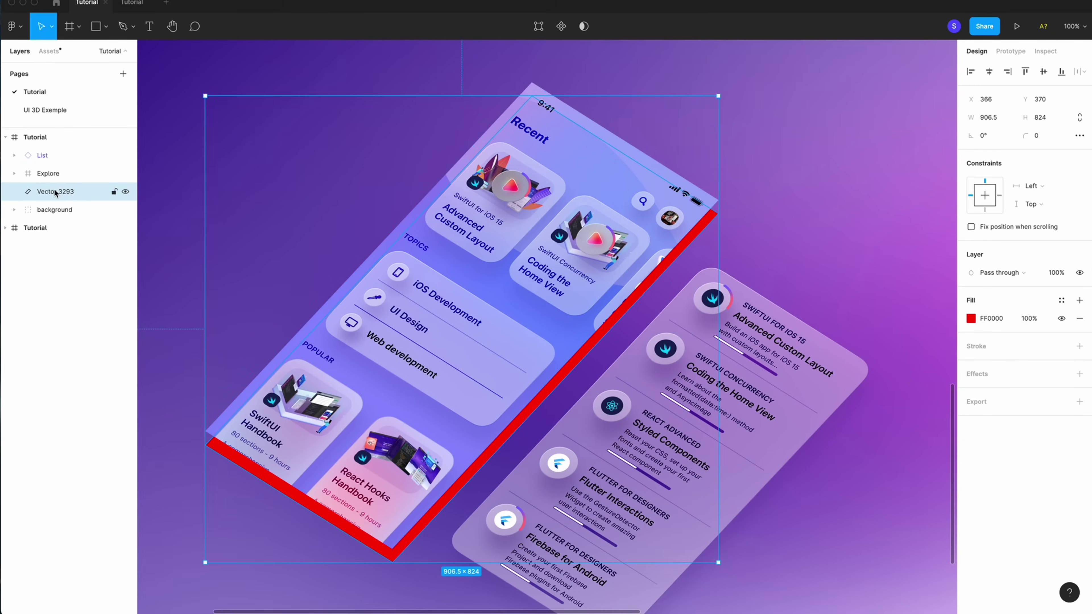
- Rename the red vector 'Body' and give it and Explore a 30 corner radius
{"action": "key", "text": "super+r"}
{"action": "type", "text": "B"}
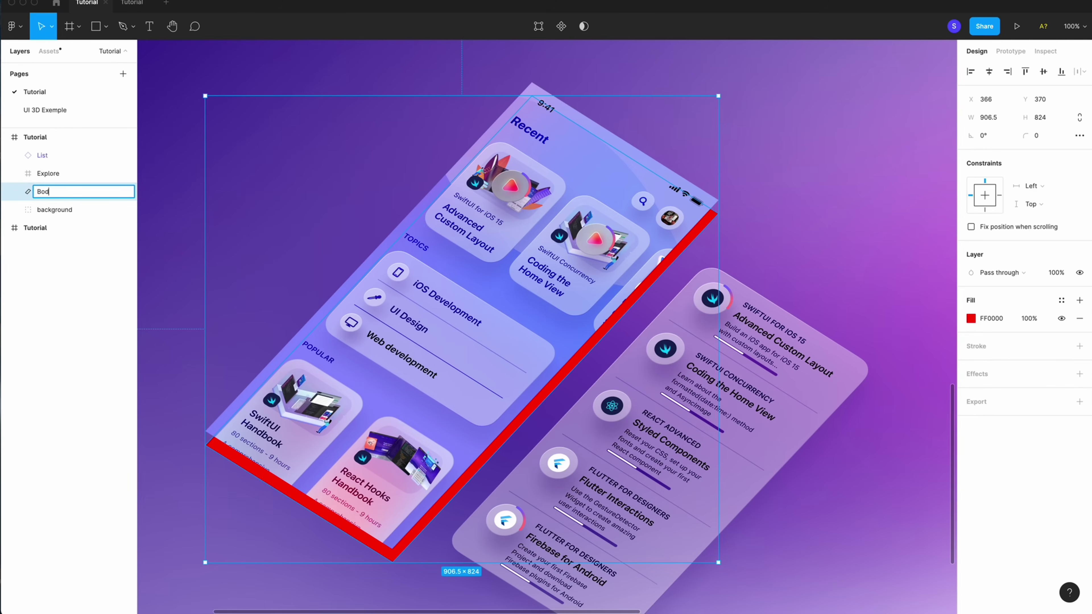
{"action": "key", "text": "Return"}
{"action": "left_click", "coordinate": [41, 174], "text": "shift"}
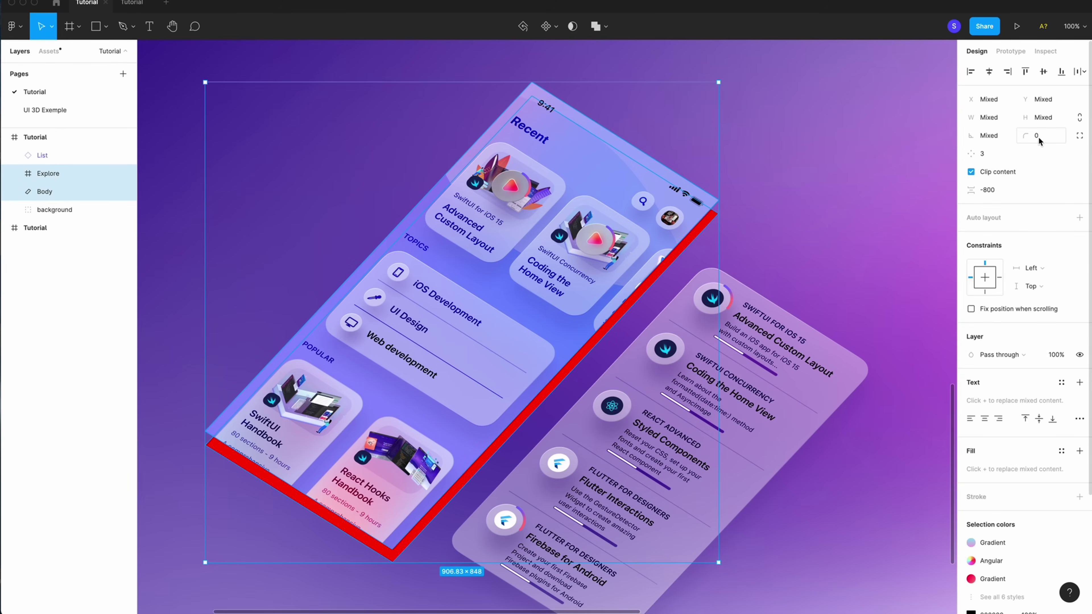
{"action": "type", "text": "30"}
{"action": "key", "text": "Return"}
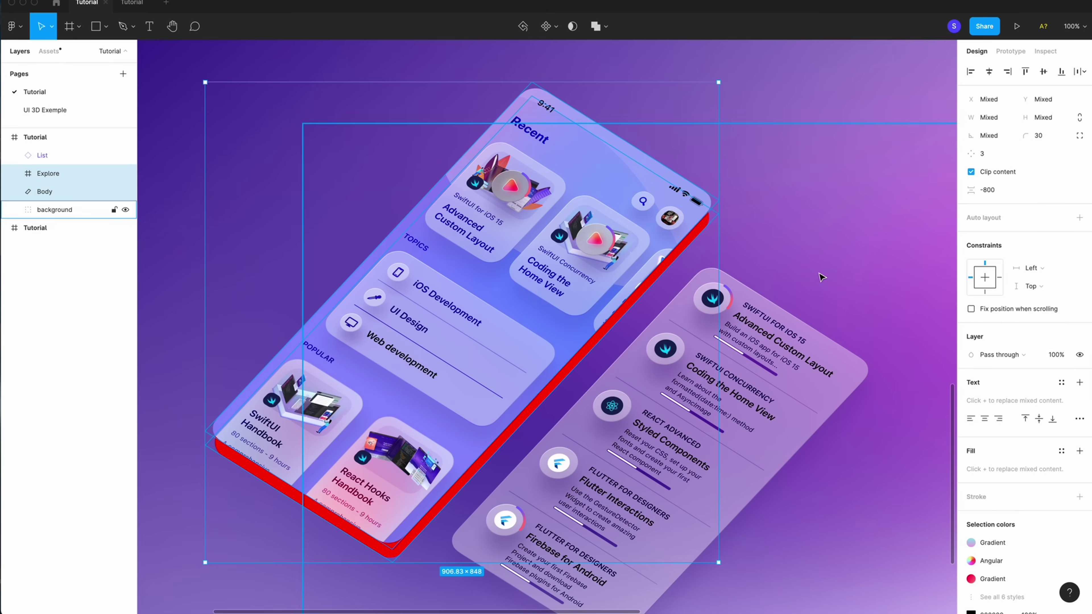
{"action": "left_click", "coordinate": [845, 279]}
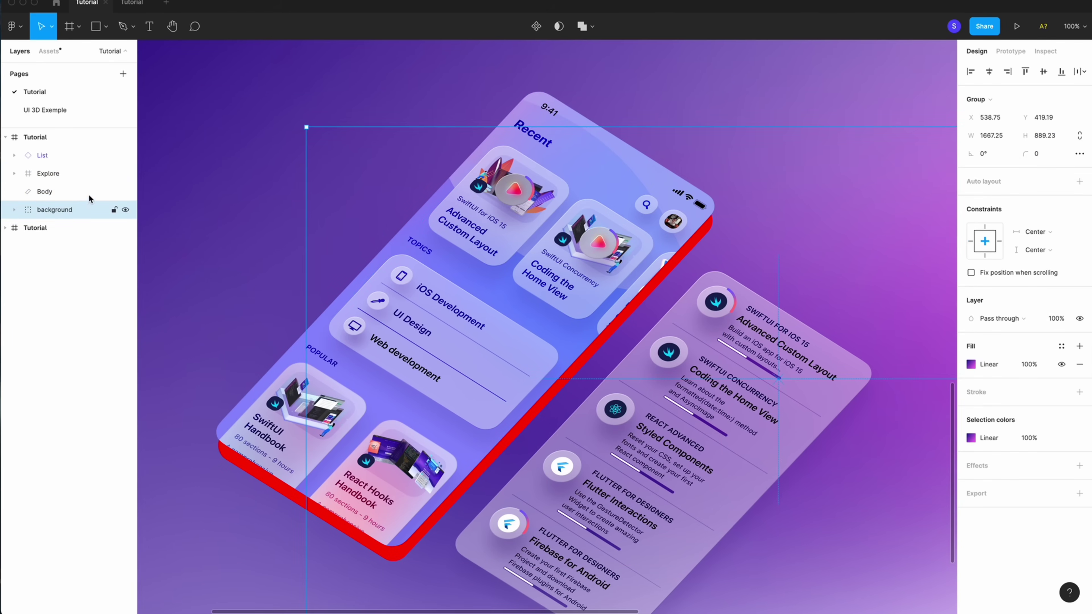
{"action": "left_click", "coordinate": [52, 191]}
- Flatten the Body layer into a single vector and enter point editing
{"action": "right_click", "coordinate": [52, 192]}
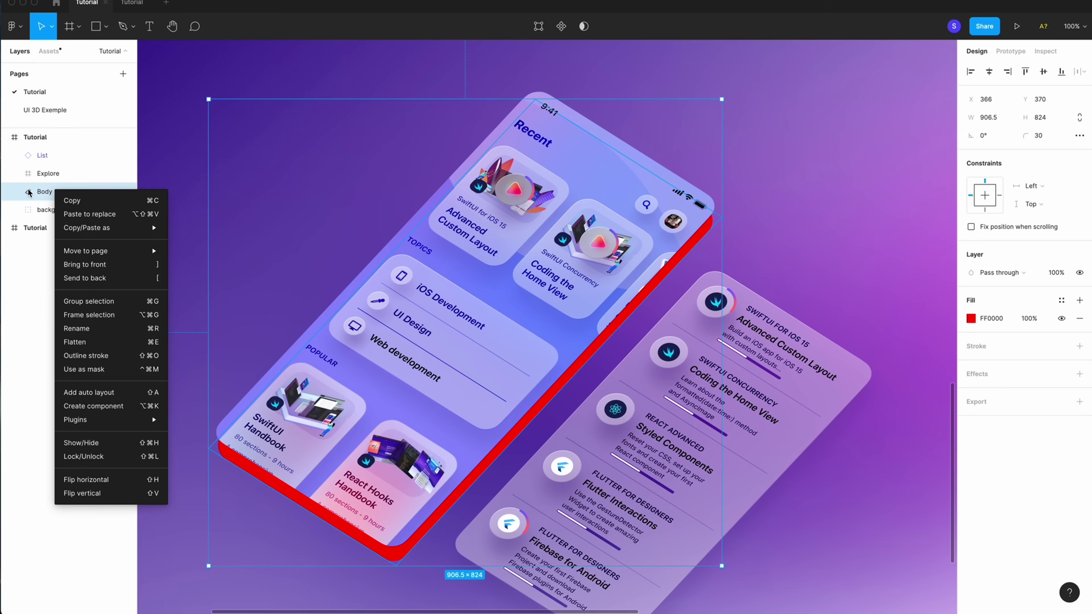
{"action": "left_click", "coordinate": [79, 347]}
{"action": "double_click", "coordinate": [247, 466]}
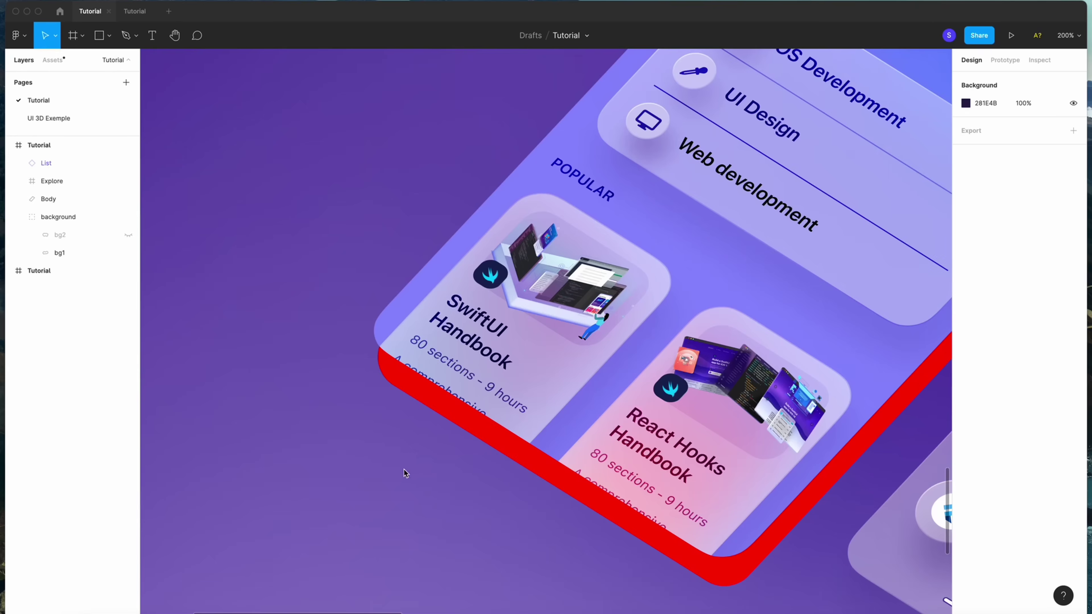
- Pull the Body's bottom-left corner point up-left to smooth the curve
{"action": "left_click", "coordinate": [439, 403]}
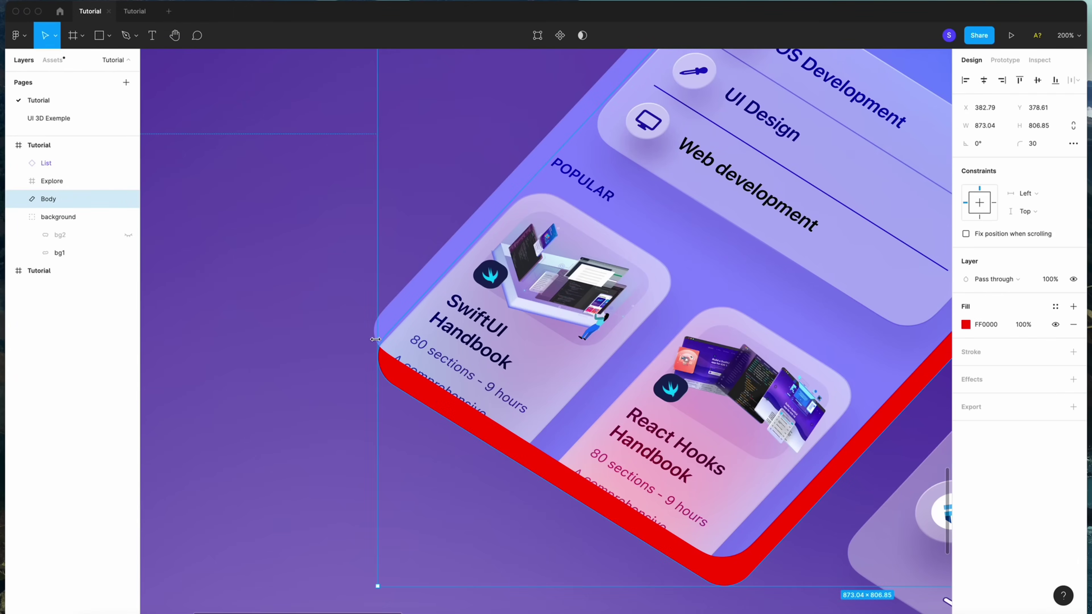
{"action": "double_click", "coordinate": [459, 407]}
{"action": "scroll", "coordinate": [408, 378], "scroll_direction": "up", "scroll_amount": 5}
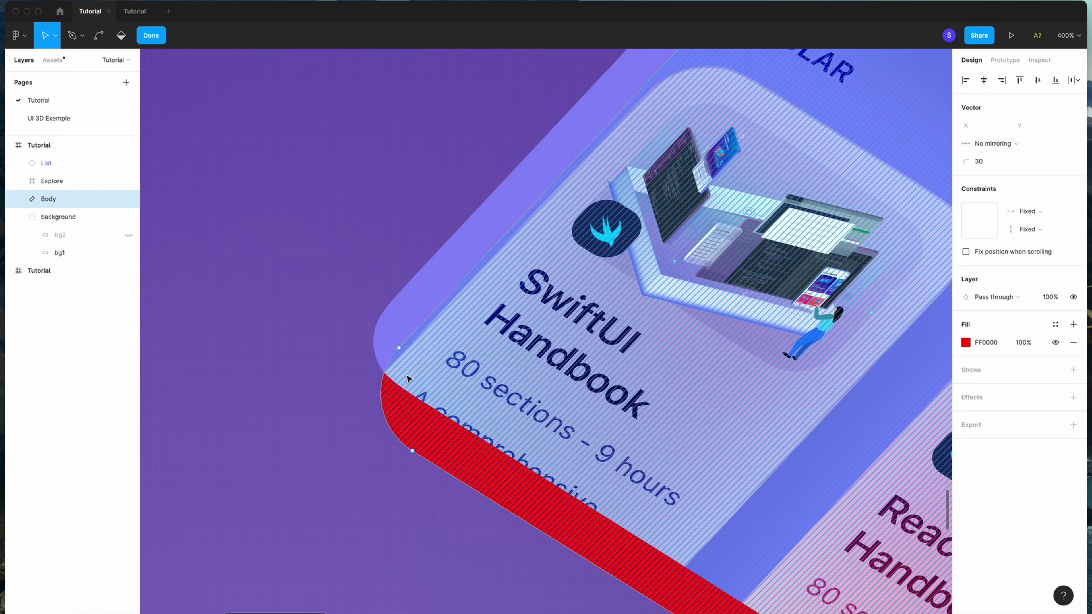
{"action": "scroll", "coordinate": [408, 379], "scroll_direction": "up", "scroll_amount": 5}
{"action": "left_click", "coordinate": [333, 336]}
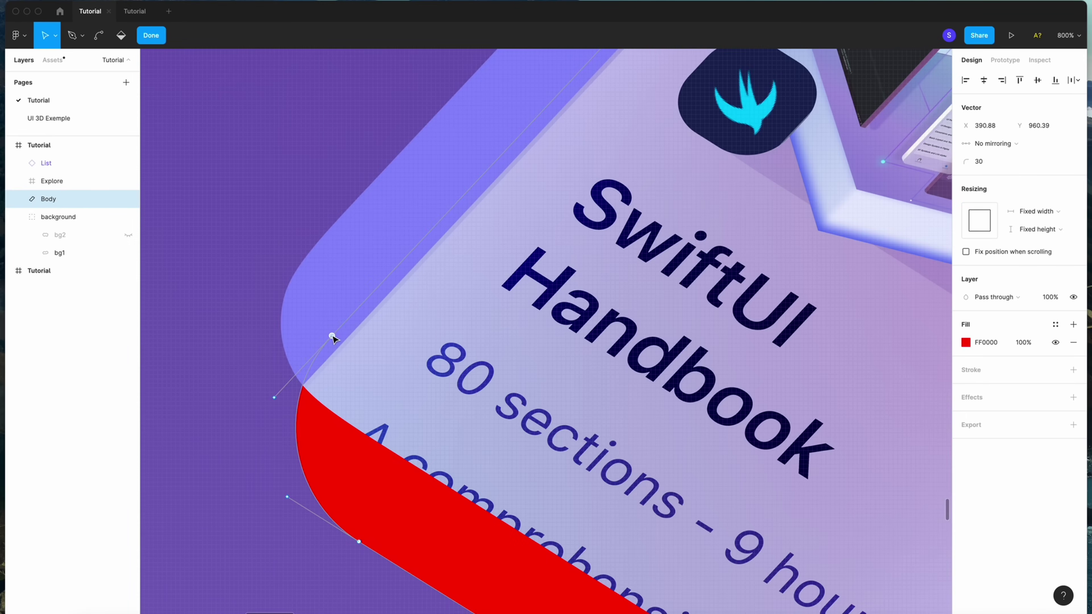
{"action": "mouse_move", "coordinate": [333, 338]}
{"action": "left_mouse_down"}
{"action": "mouse_move", "coordinate": [300, 277]}
{"action": "mouse_move", "coordinate": [308, 262]}
{"action": "left_mouse_up"}
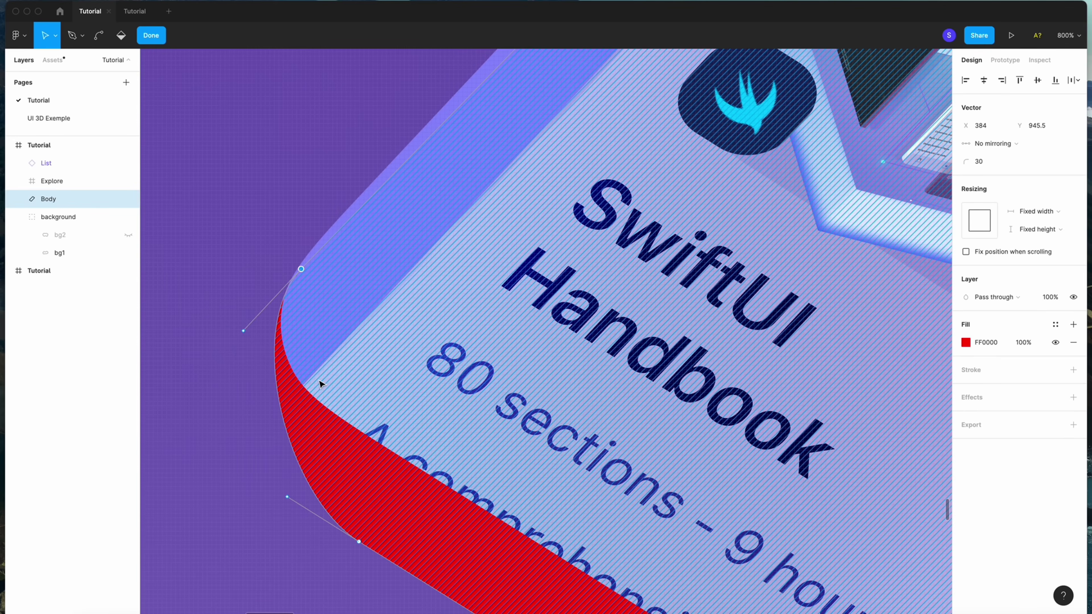
- Adjust the Body's top-right corner point near the battery and finish editing
{"action": "scroll", "coordinate": [321, 384], "scroll_direction": "down", "scroll_amount": 10}
{"action": "scroll", "coordinate": [320, 384], "scroll_direction": "up", "scroll_amount": 5}
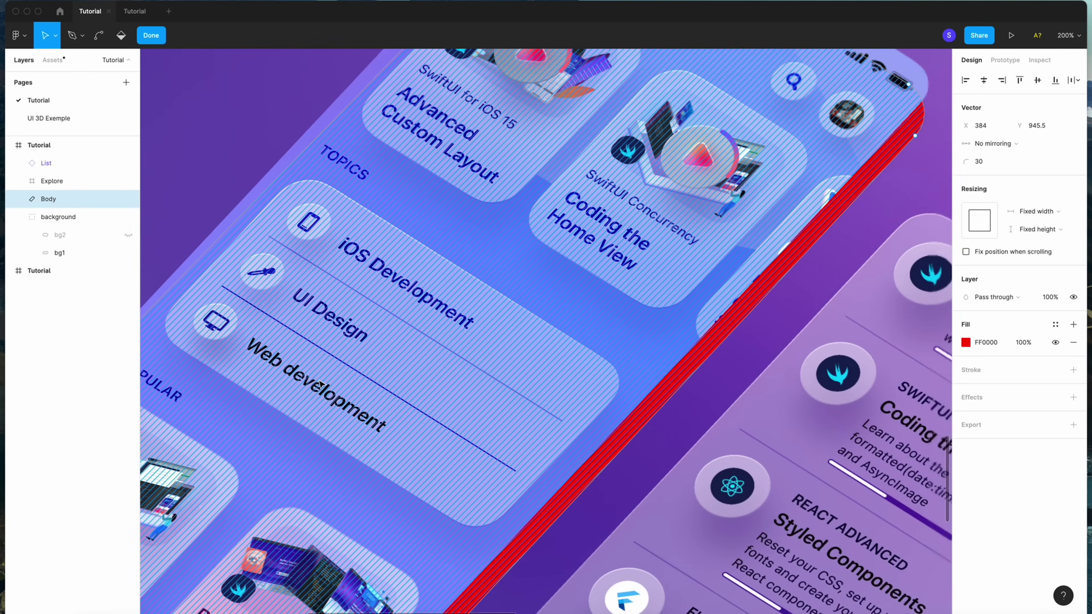
{"action": "scroll", "coordinate": [320, 384], "scroll_direction": "down", "scroll_amount": 5}
{"action": "scroll", "coordinate": [645, 217], "scroll_direction": "up", "scroll_amount": 8}
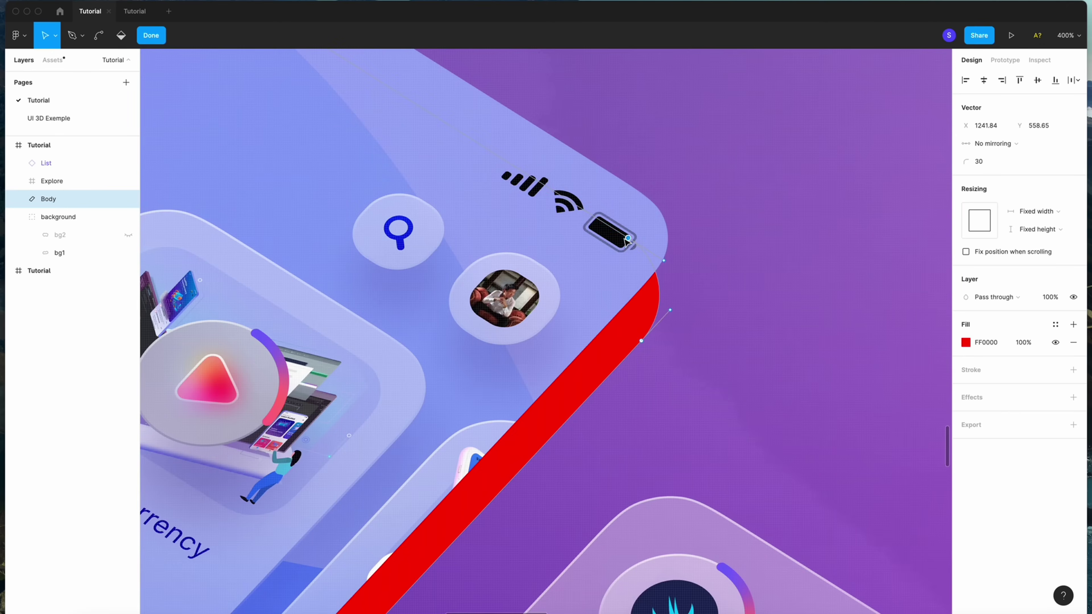
{"action": "left_click_drag", "start_coordinate": [628, 241], "coordinate": [652, 210]}
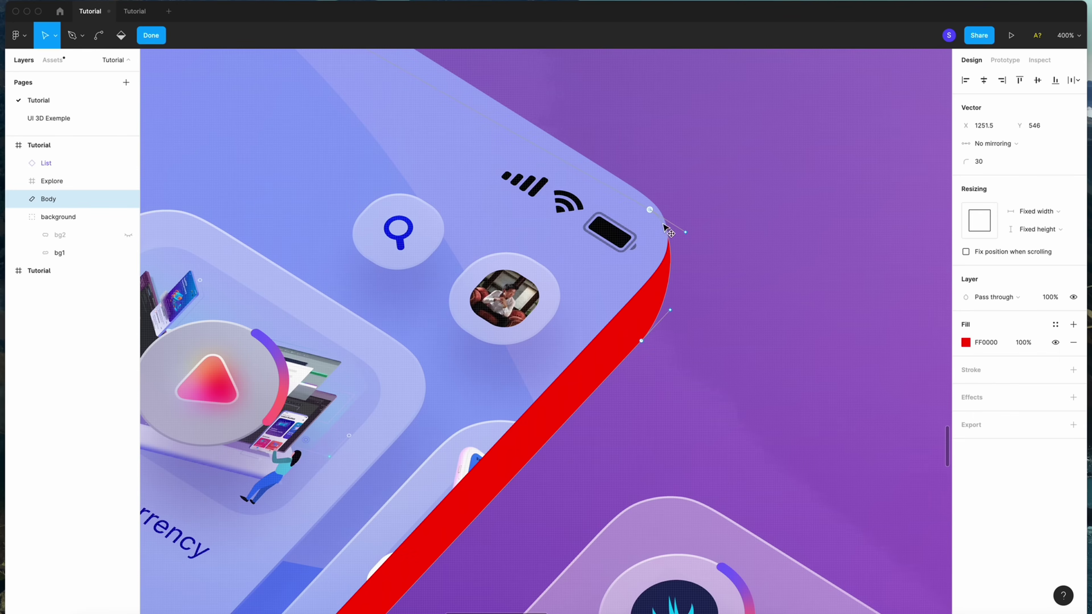
{"action": "left_click", "coordinate": [152, 35]}
{"action": "scroll", "coordinate": [675, 194], "scroll_direction": "down", "scroll_amount": 10}
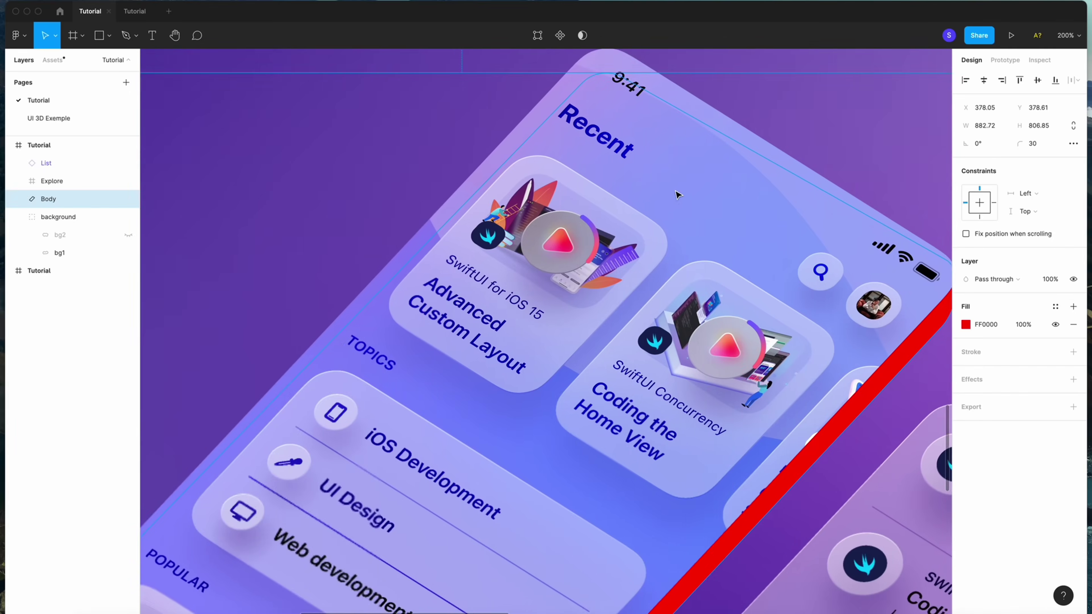
{"action": "scroll", "coordinate": [675, 189], "scroll_direction": "down", "scroll_amount": 2}
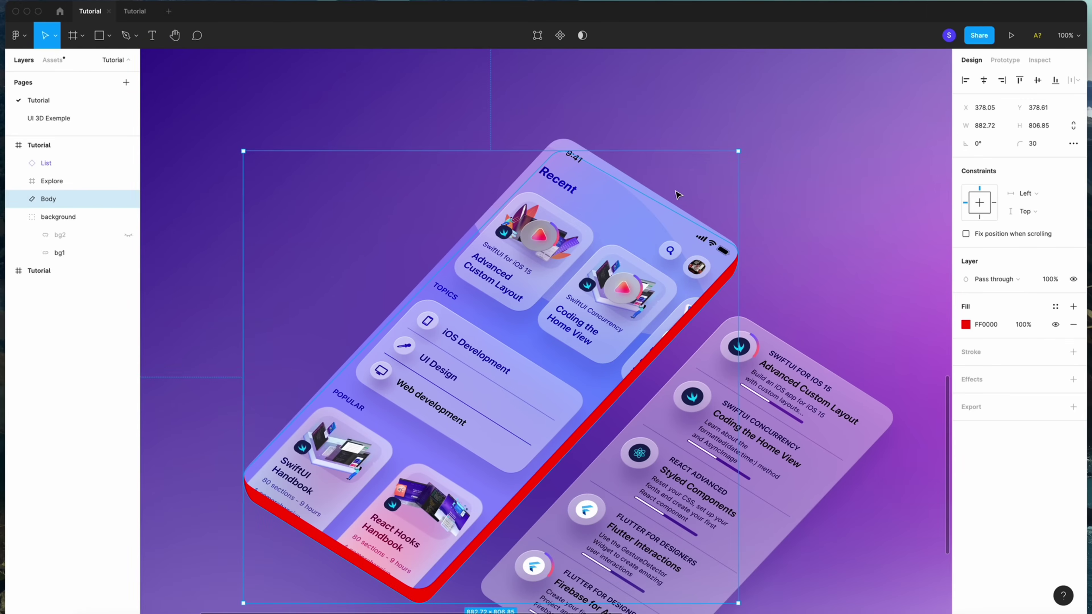
{"action": "left_click", "coordinate": [692, 349]}
- Select the red Body shape beneath the Explore screen
{"action": "scroll", "coordinate": [685, 271], "scroll_direction": "down", "scroll_amount": 4}
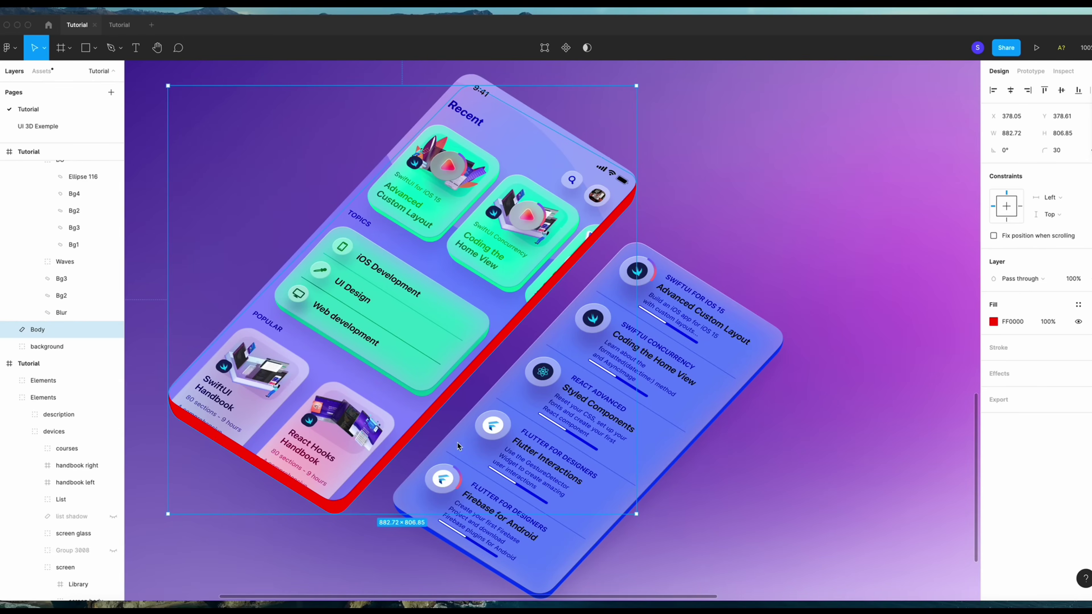
{"action": "left_click", "coordinate": [753, 199]}
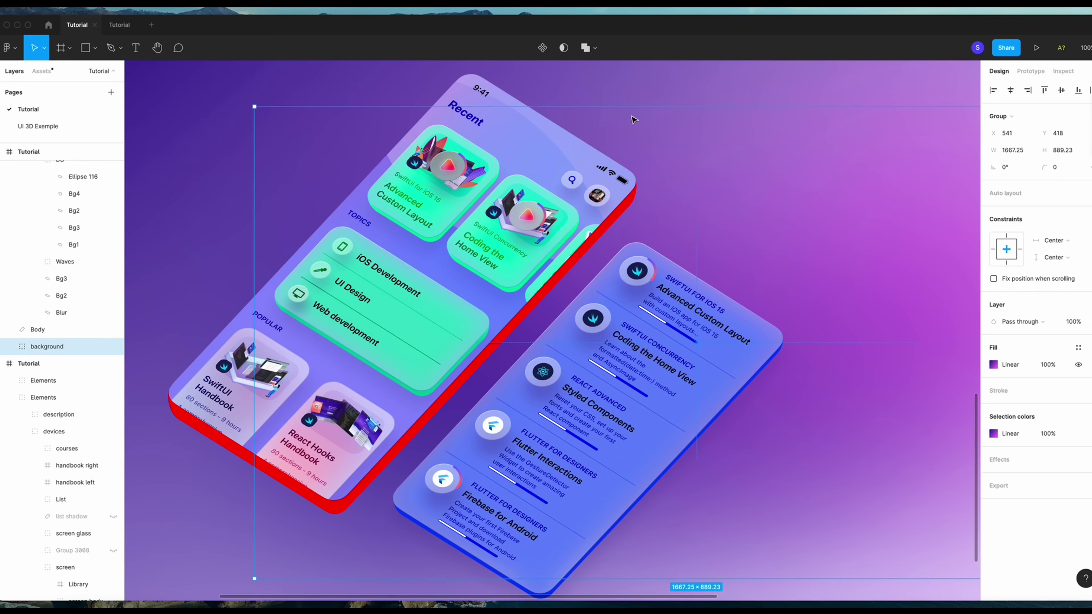
{"action": "left_click", "coordinate": [760, 147]}
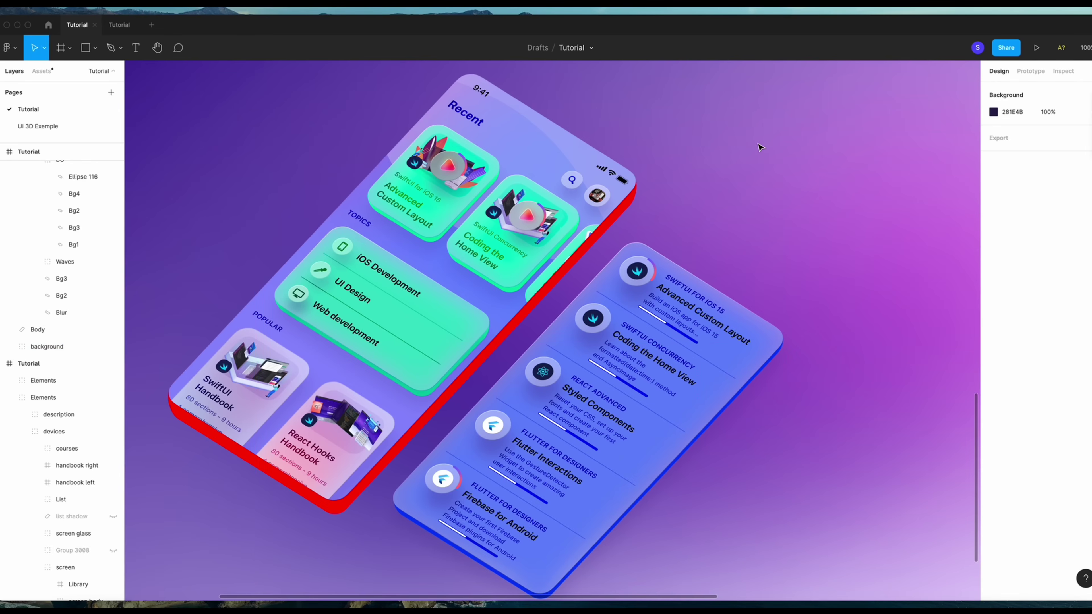
{"action": "left_click", "coordinate": [626, 211]}
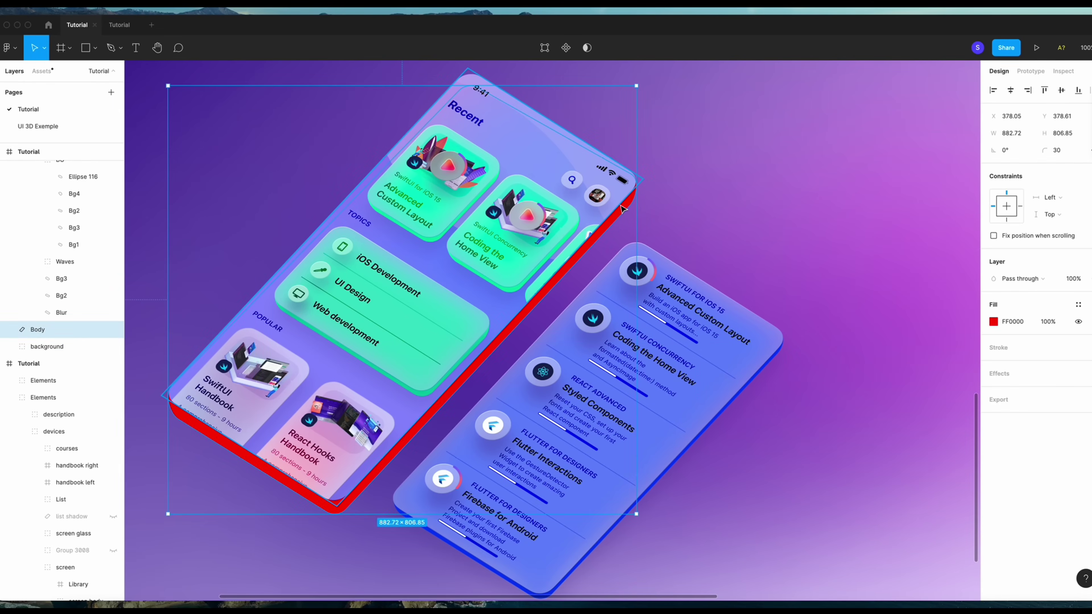
- Switch the Body fill to a linear gradient running across the phone edge
{"action": "left_click", "coordinate": [995, 322]}
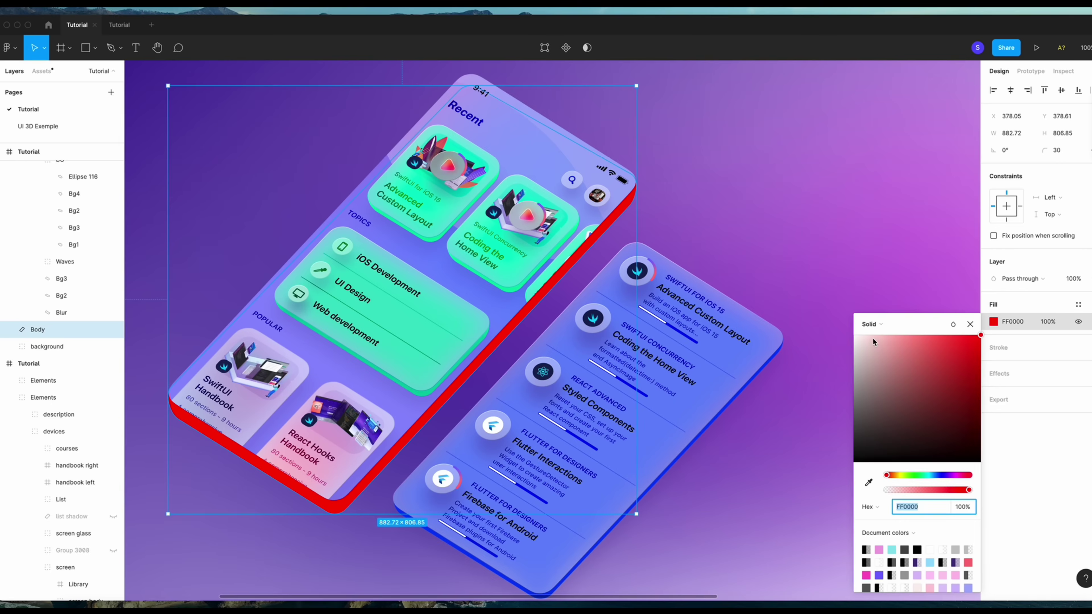
{"action": "left_click", "coordinate": [877, 330]}
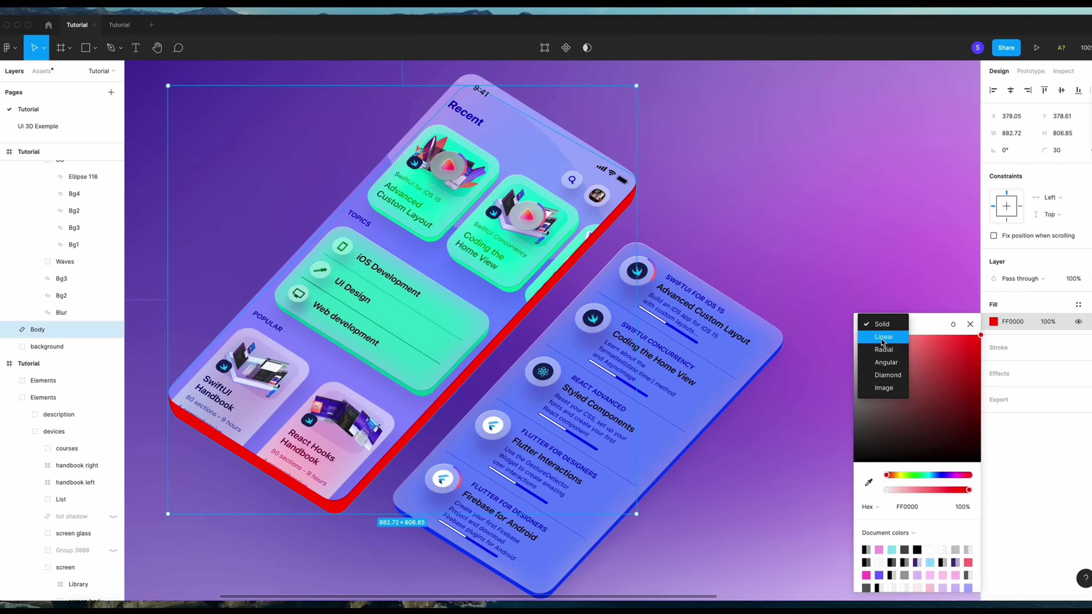
{"action": "left_click", "coordinate": [883, 338]}
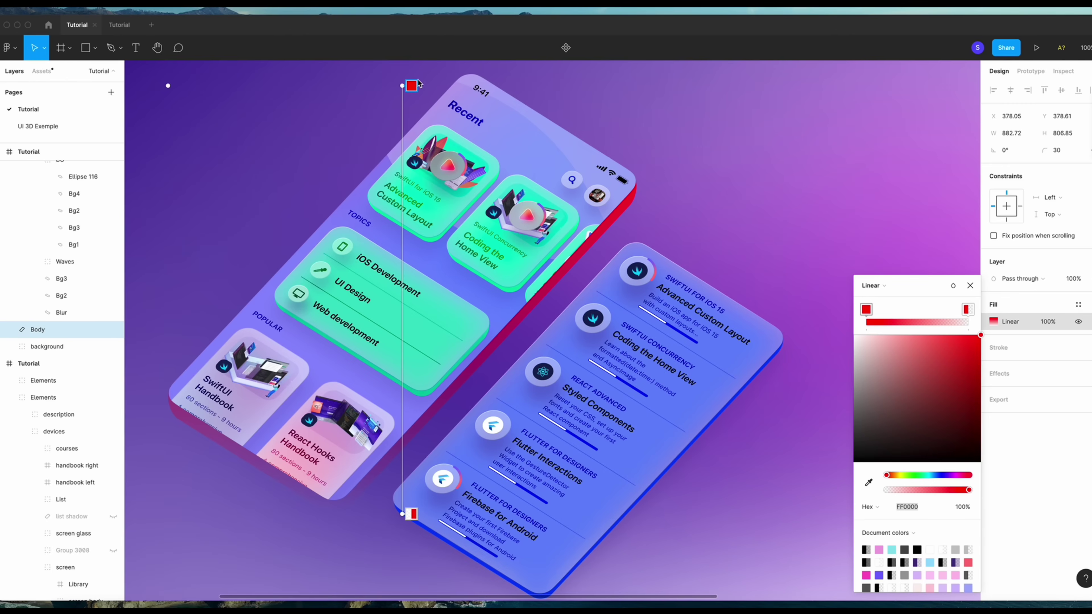
{"action": "left_click", "coordinate": [410, 121]}
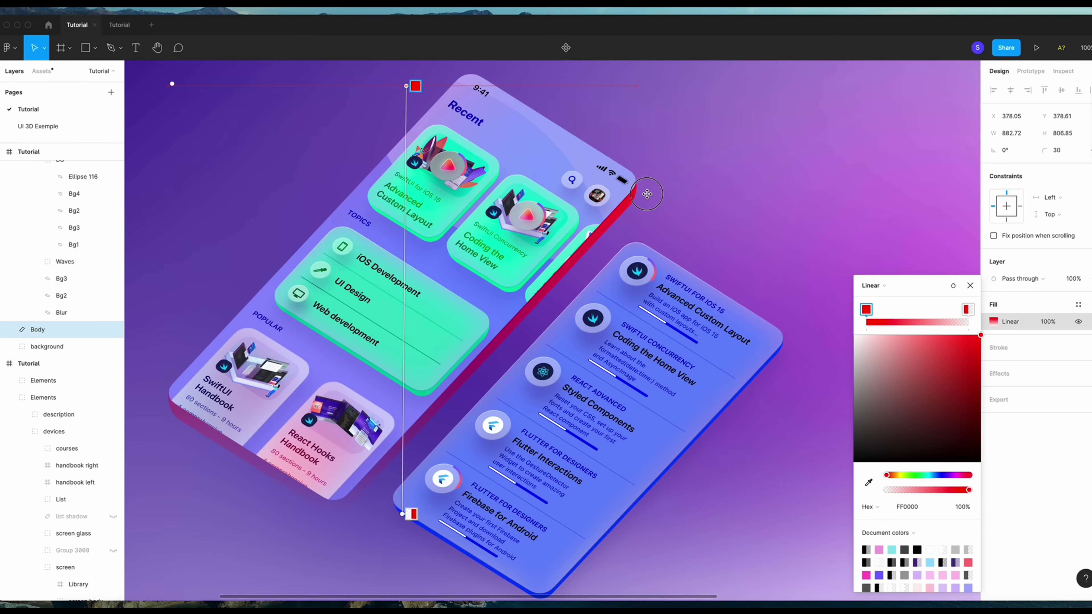
{"action": "left_click_drag", "start_coordinate": [403, 86], "coordinate": [647, 195]}
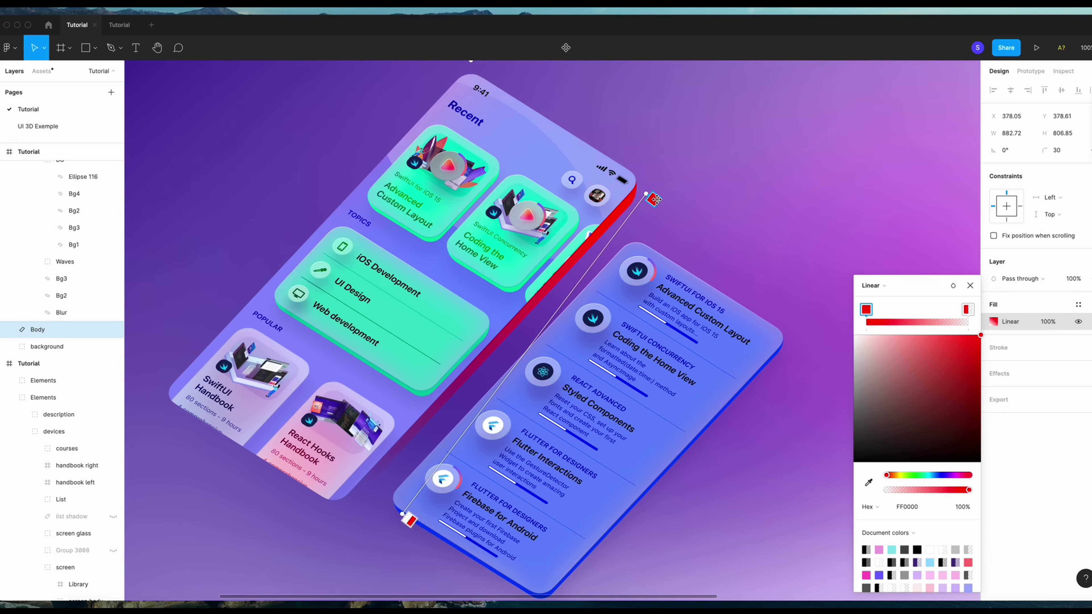
- Sample light blue and blue stops from the design, making the middle stop 6B81F2
{"action": "key", "text": "i"}
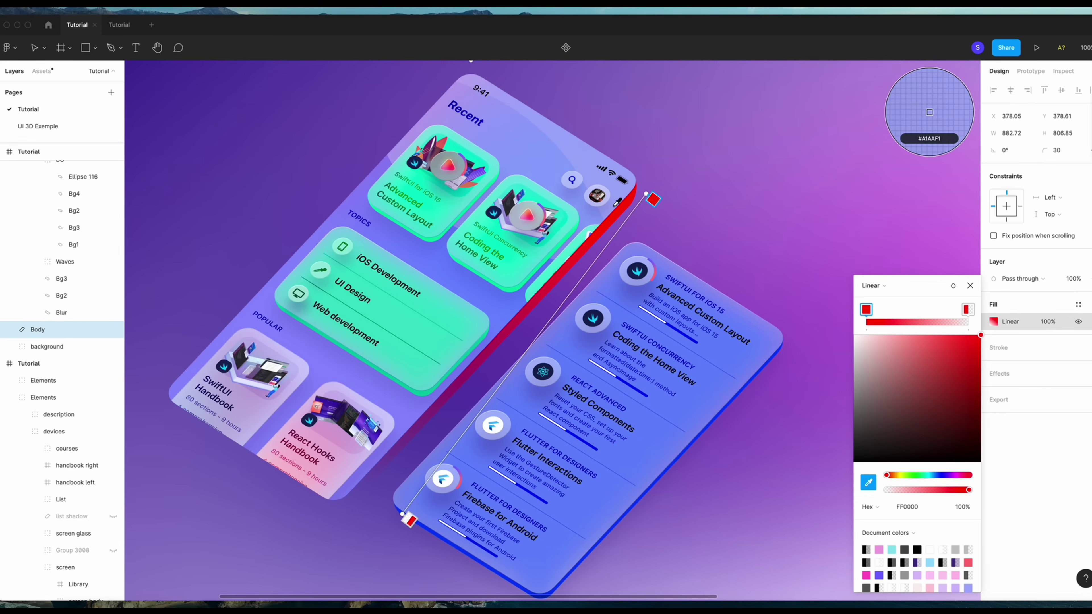
{"action": "left_click", "coordinate": [623, 194]}
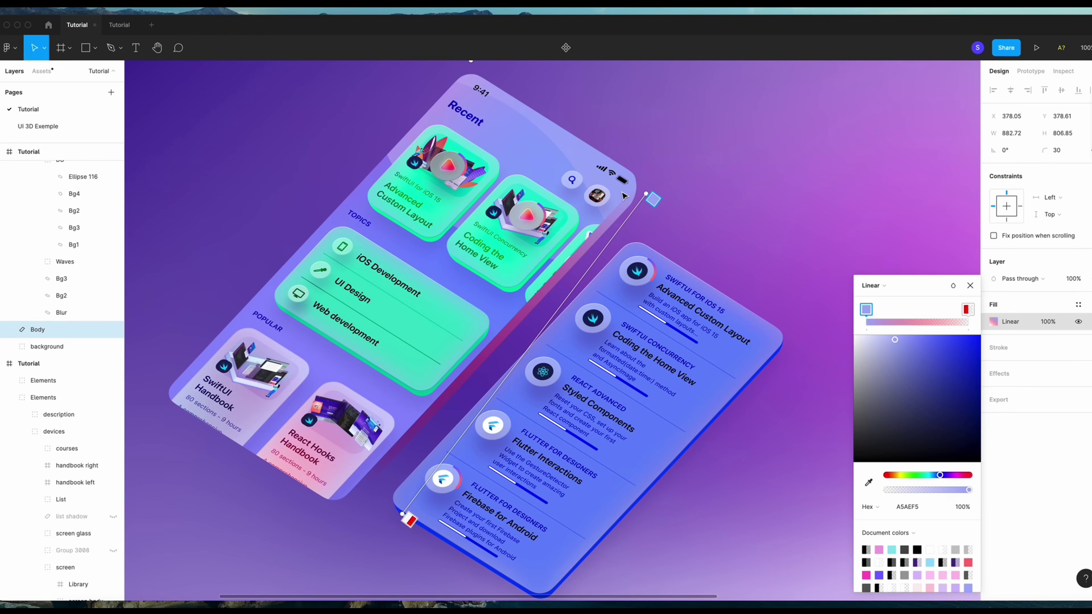
{"action": "left_click", "coordinate": [619, 233]}
{"action": "key", "text": "i"}
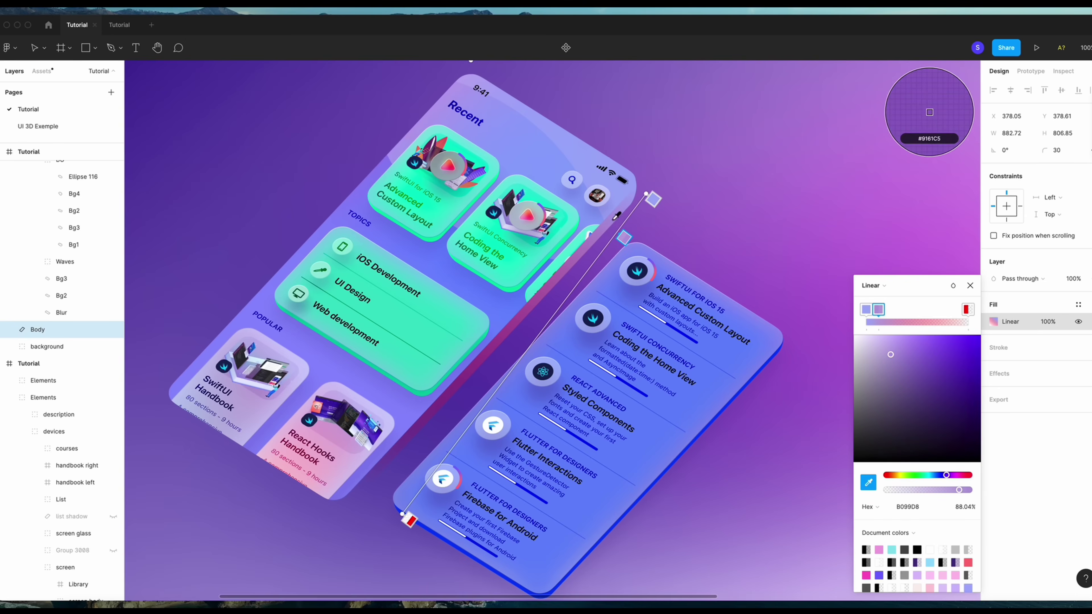
{"action": "left_click", "coordinate": [596, 218]}
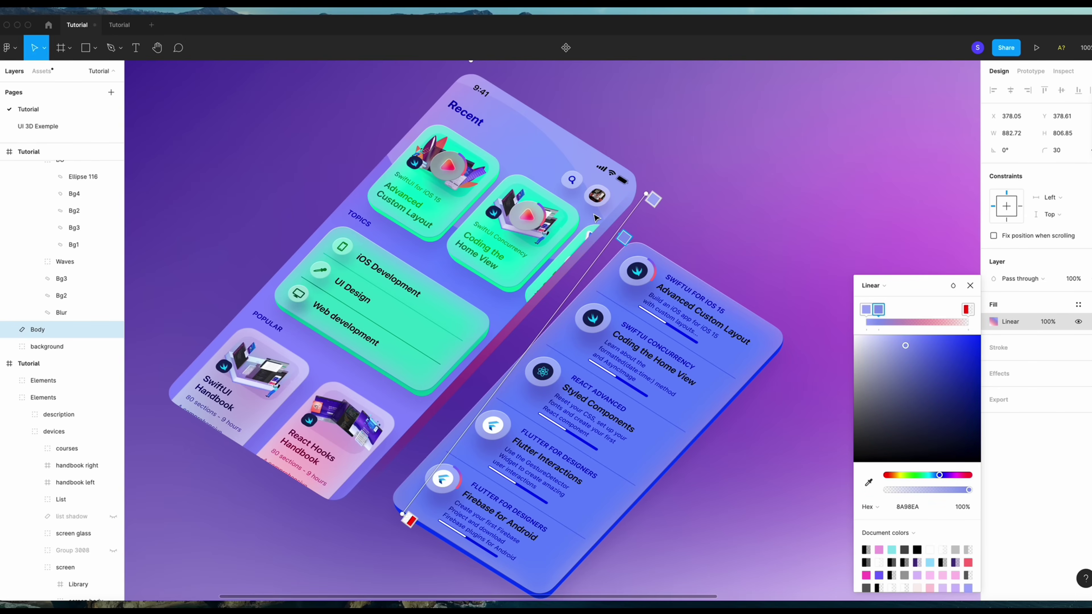
{"action": "left_click", "coordinate": [574, 293]}
{"action": "left_click", "coordinate": [870, 485]}
{"action": "left_click", "coordinate": [604, 217]}
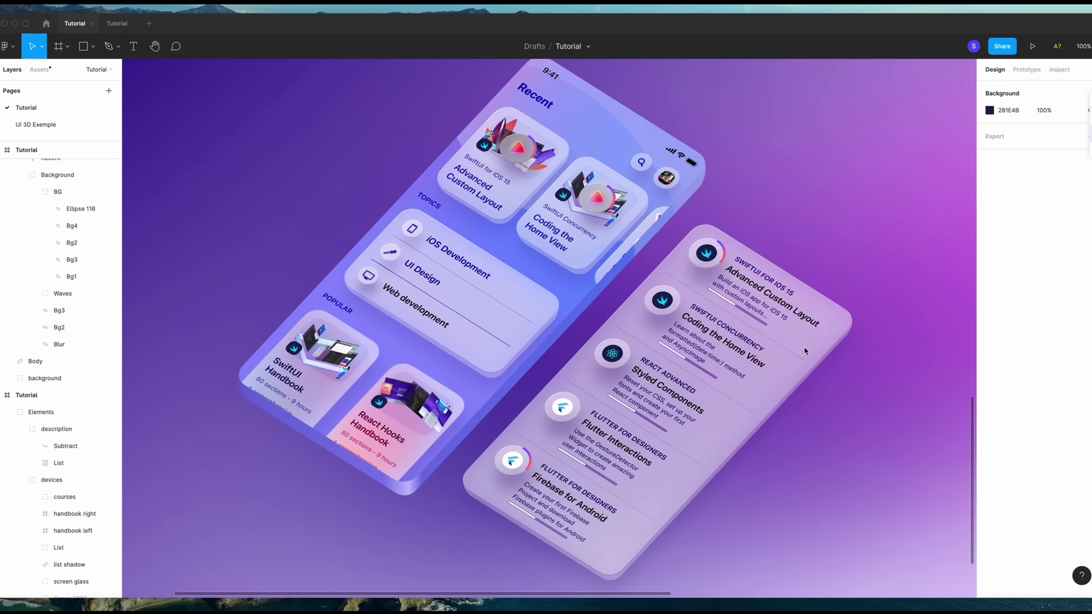
- Select the Continue cards, the List panel and both Handbook cards
{"action": "scroll", "coordinate": [804, 345], "scroll_direction": "up", "scroll_amount": 1}
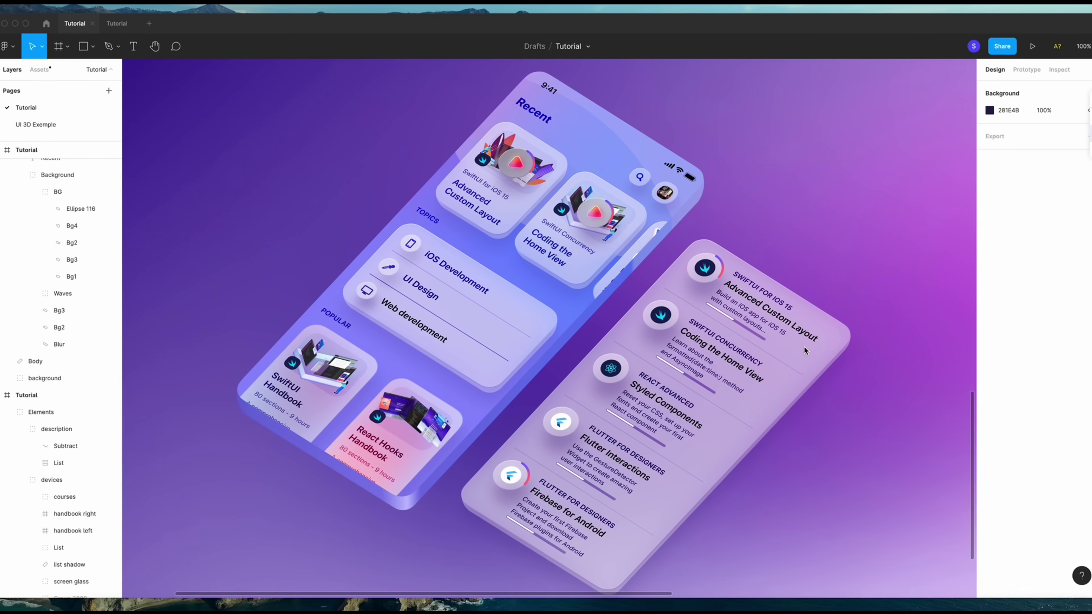
{"action": "left_click", "coordinate": [515, 205]}
{"action": "left_click", "coordinate": [33, 184]}
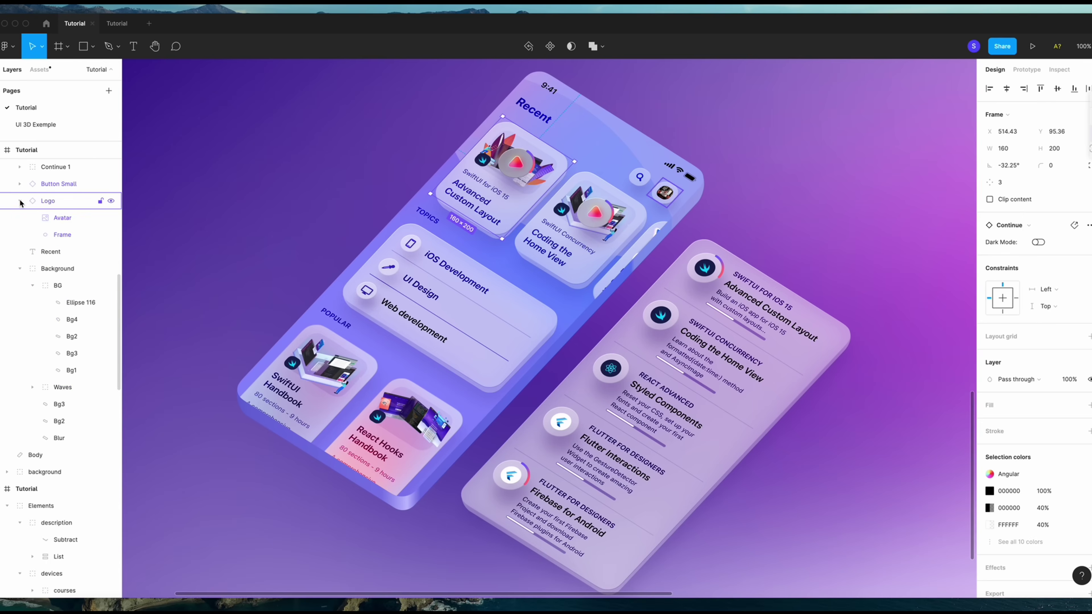
{"action": "scroll", "coordinate": [36, 207], "scroll_direction": "up", "scroll_amount": 5}
{"action": "left_click", "coordinate": [36, 205]}
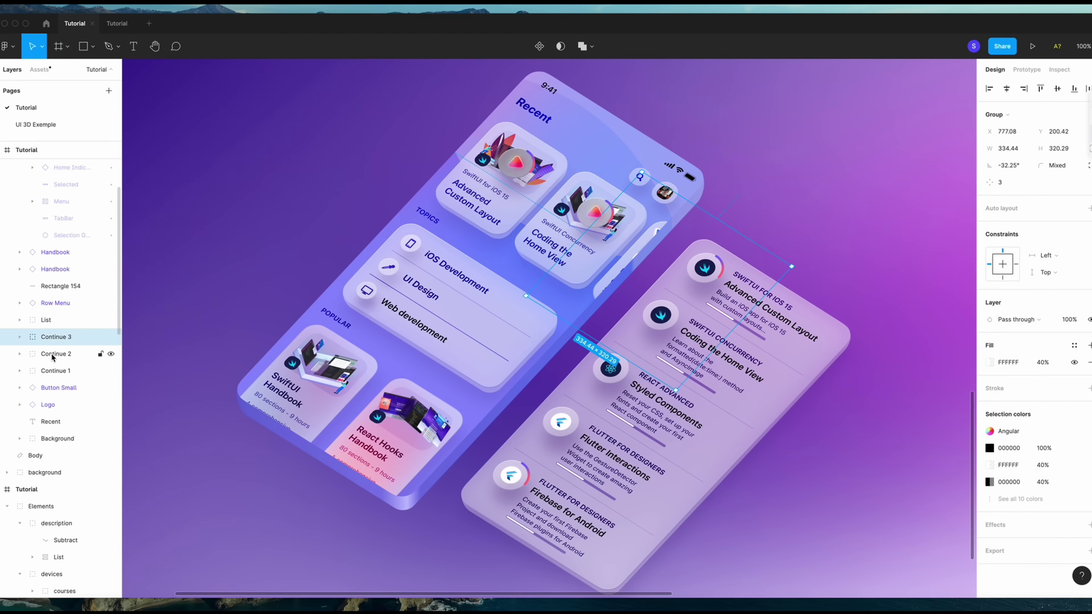
{"action": "left_click", "coordinate": [54, 370], "text": "shift"}
{"action": "left_click", "coordinate": [46, 320], "text": "shift"}
{"action": "left_click", "coordinate": [55, 252], "text": "shift"}
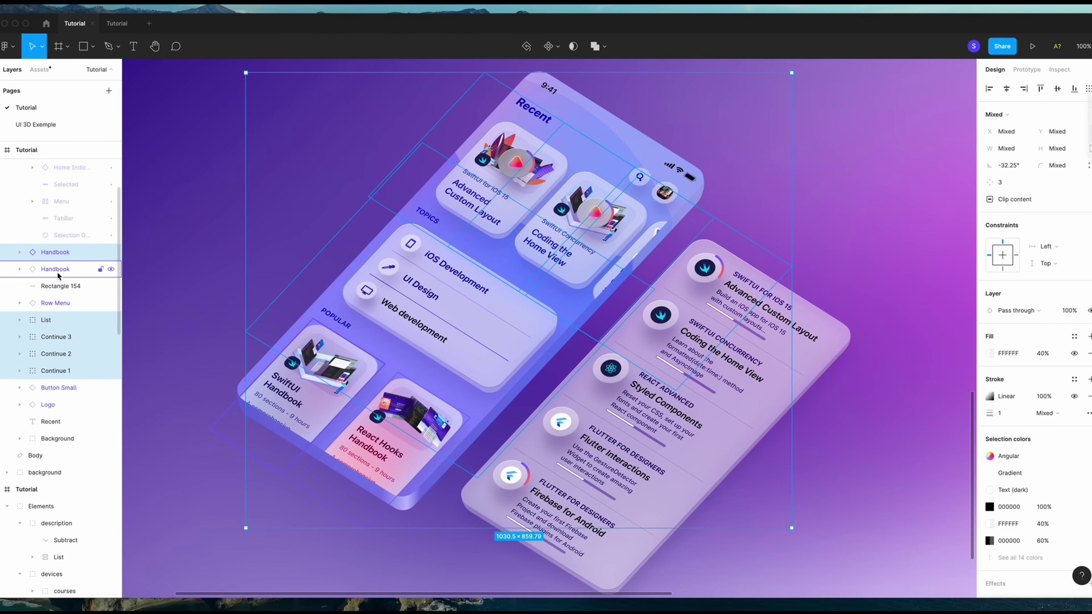
{"action": "left_click", "coordinate": [55, 270], "text": "shift"}
- Move the selected cards out of the Explore screen and offset them up-left
{"action": "scroll", "coordinate": [53, 275], "scroll_direction": "up", "scroll_amount": 3}
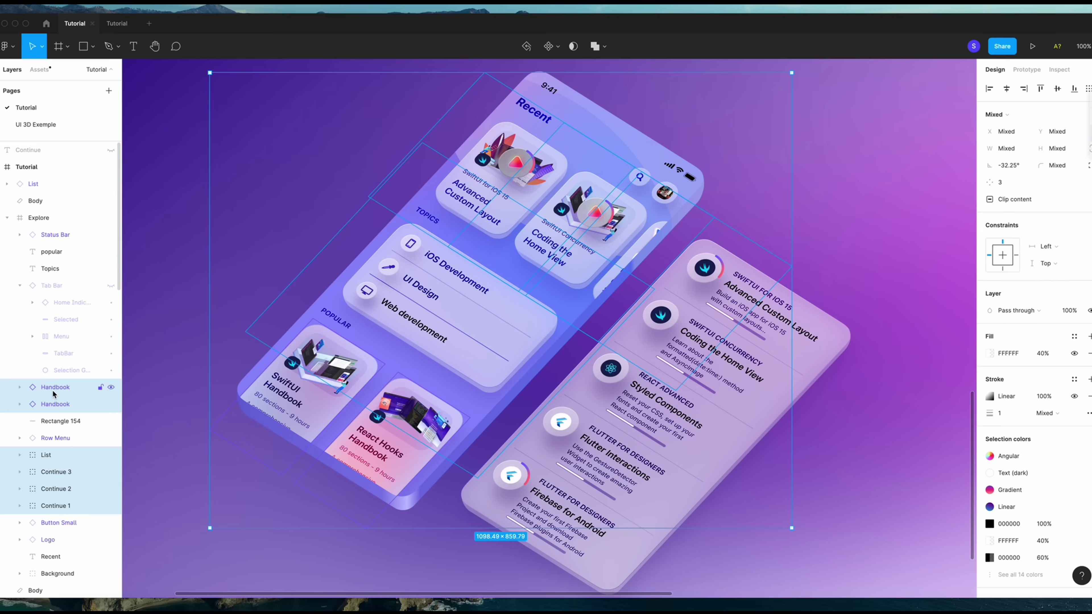
{"action": "left_click_drag", "start_coordinate": [54, 402], "coordinate": [344, 422]}
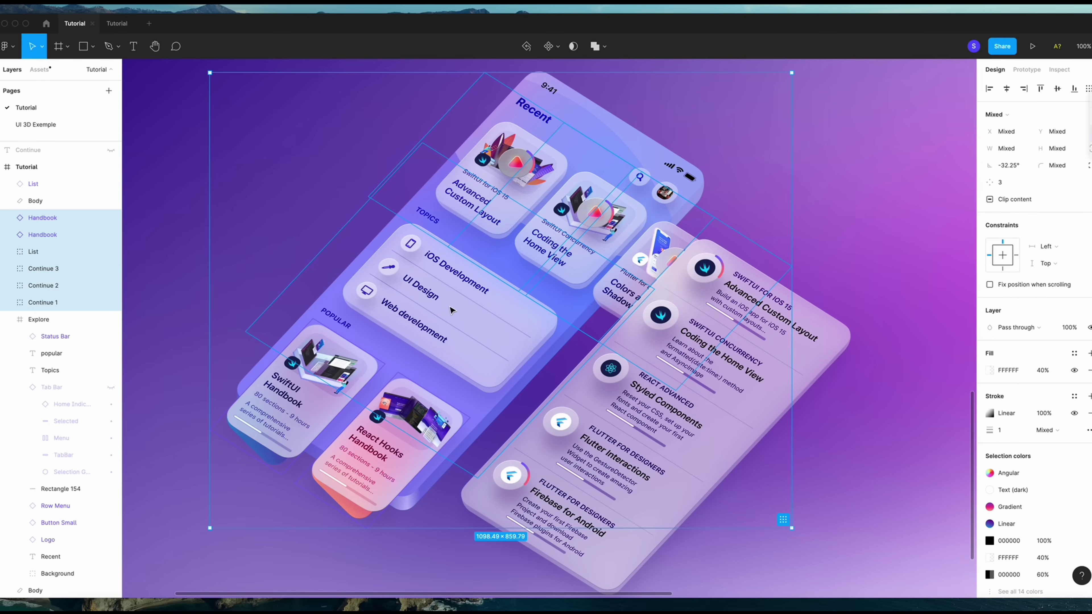
{"action": "left_click_drag", "start_coordinate": [451, 310], "coordinate": [382, 267]}
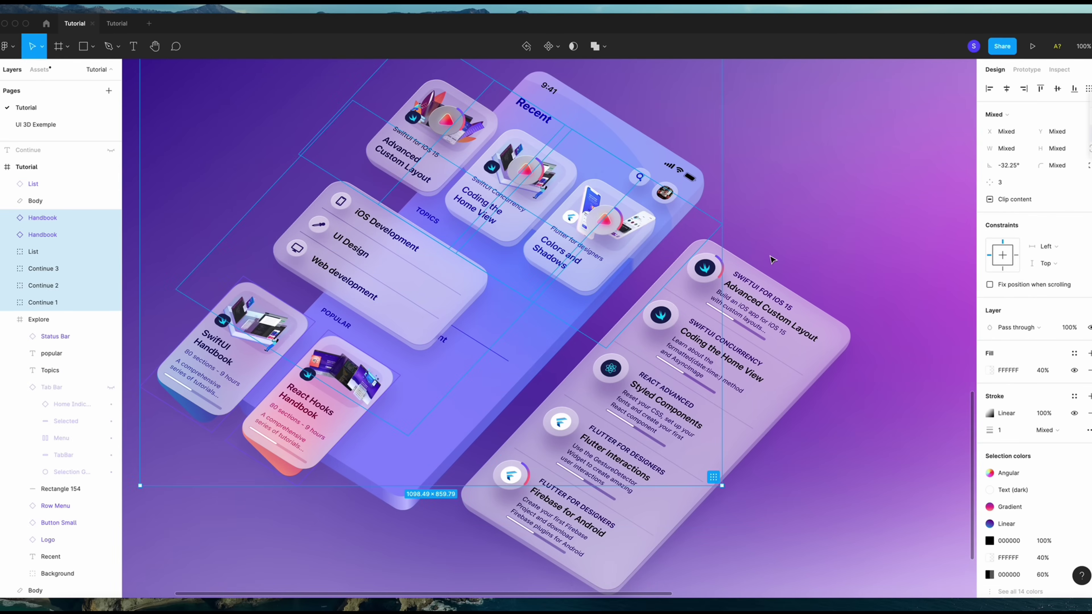
{"action": "left_click", "coordinate": [772, 260]}
- Nudge the Coding the Home View card into place
{"action": "scroll", "coordinate": [773, 260], "scroll_direction": "up", "scroll_amount": 2}
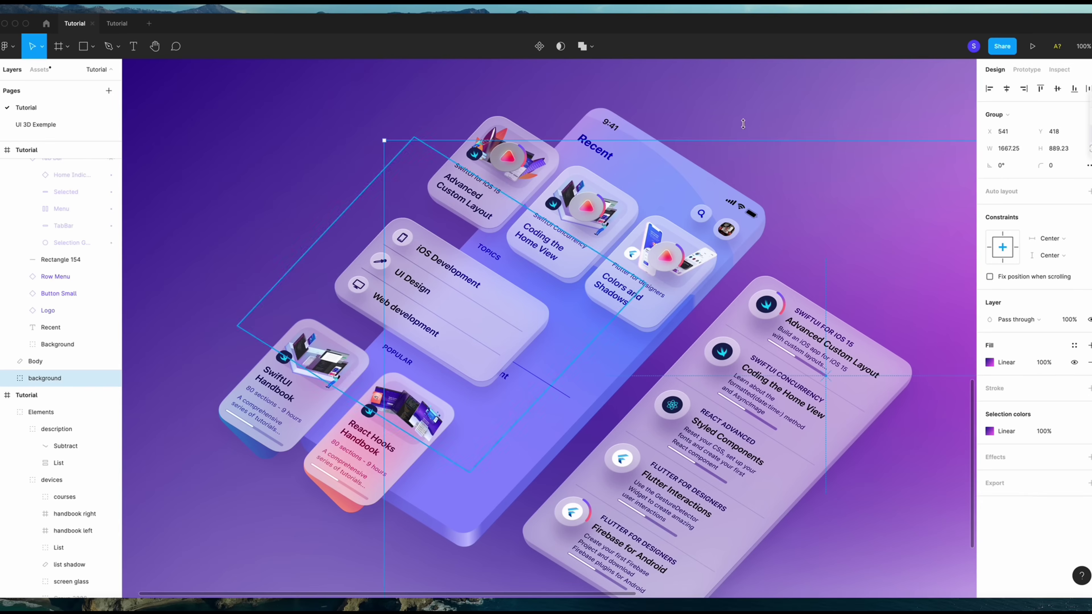
{"action": "left_click", "coordinate": [600, 231]}
{"action": "left_click_drag", "start_coordinate": [606, 226], "coordinate": [654, 213]}
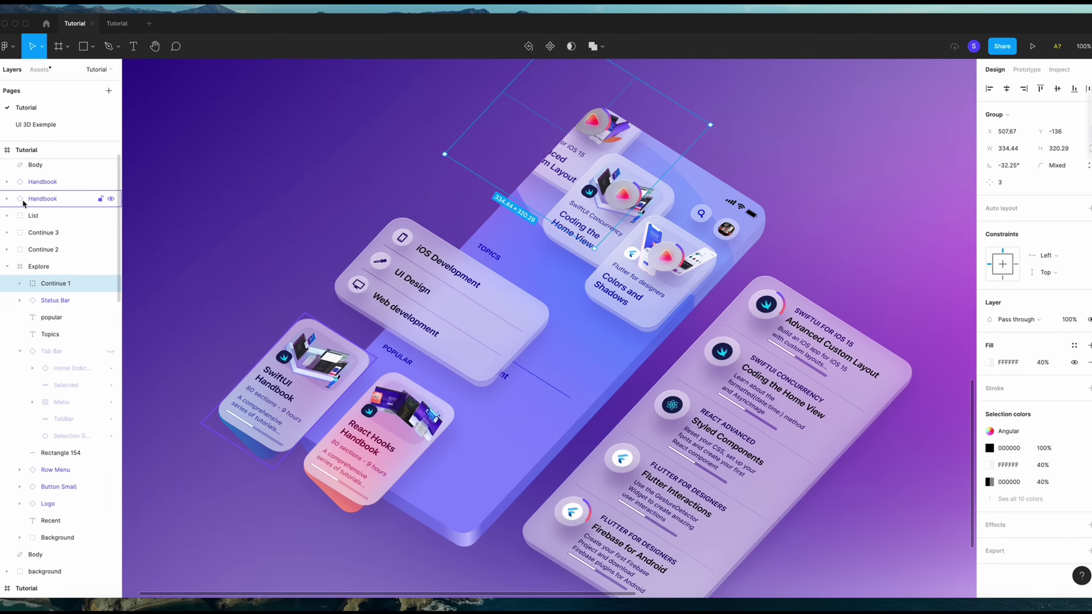
- Move Continue 1 out of Explore and order it above Continue 3
{"action": "left_click", "coordinate": [20, 302]}
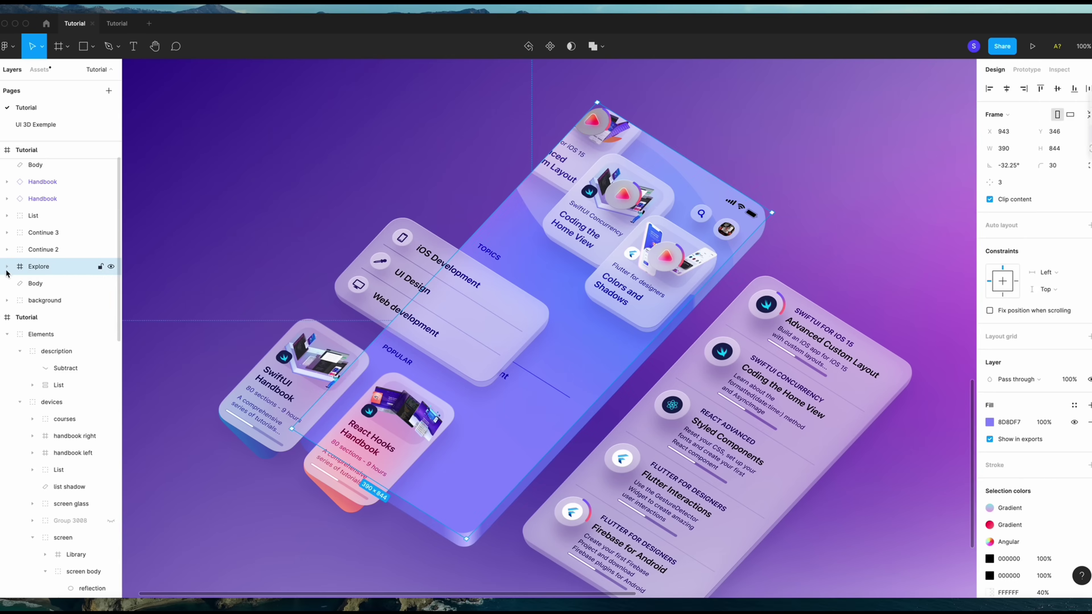
{"action": "left_click_drag", "start_coordinate": [17, 281], "coordinate": [11, 264]}
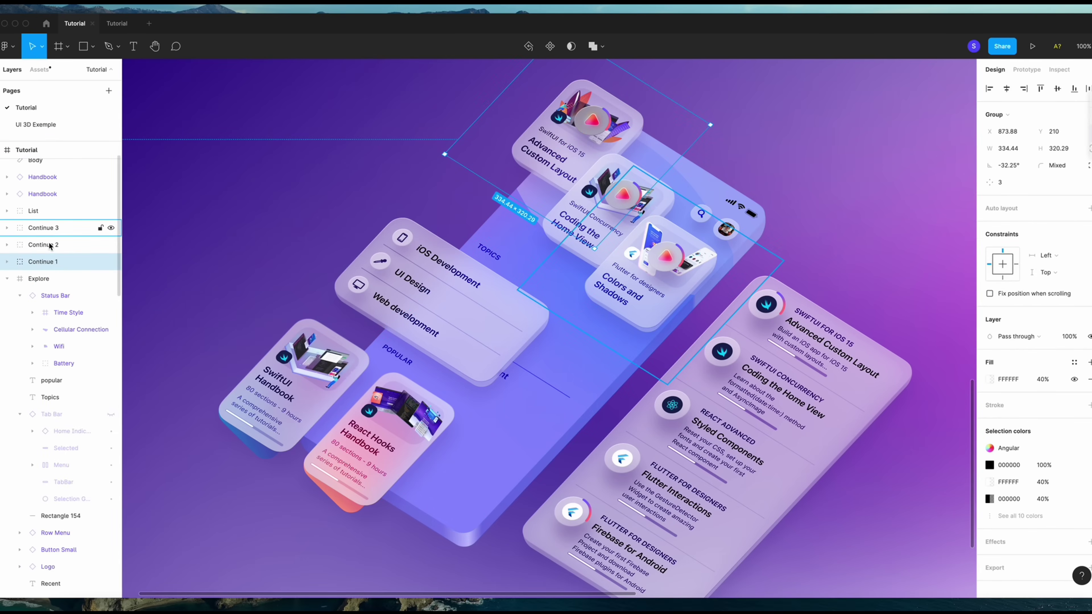
{"action": "mouse_move", "coordinate": [46, 261]}
{"action": "left_mouse_down"}
{"action": "mouse_move", "coordinate": [51, 230]}
{"action": "mouse_move", "coordinate": [45, 242]}
{"action": "left_mouse_up"}
{"action": "left_click", "coordinate": [430, 172]}
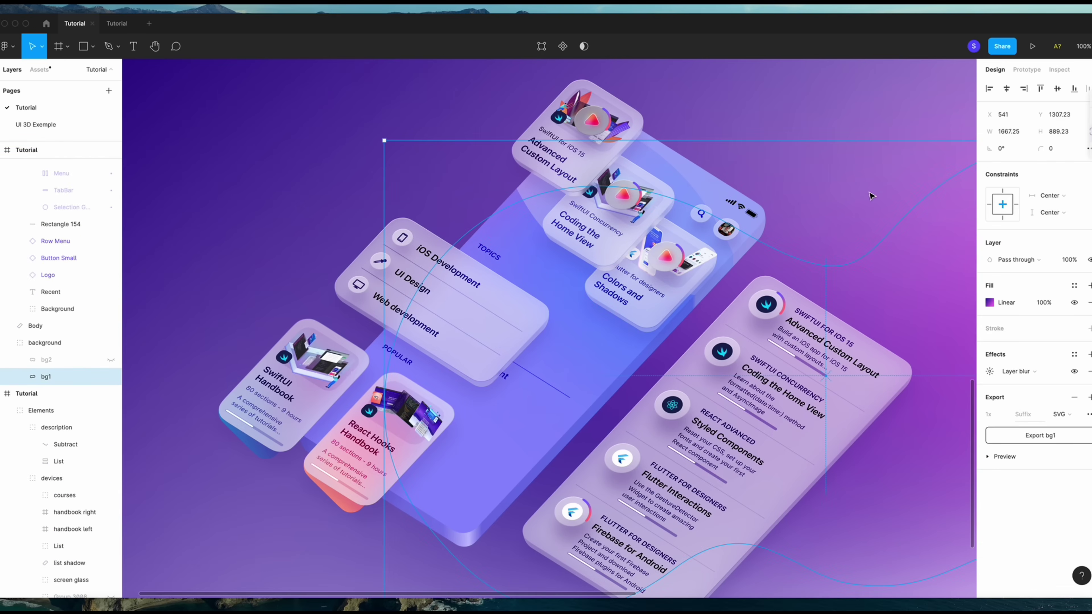
{"action": "key", "text": "Escape"}
- Shift the SwiftUI and React Hooks Handbook cards right, then check the POPULAR and TOPICS labels
{"action": "scroll", "coordinate": [236, 473], "scroll_direction": "right", "scroll_amount": 2}
{"action": "scroll", "coordinate": [236, 473], "scroll_direction": "down", "scroll_amount": 1}
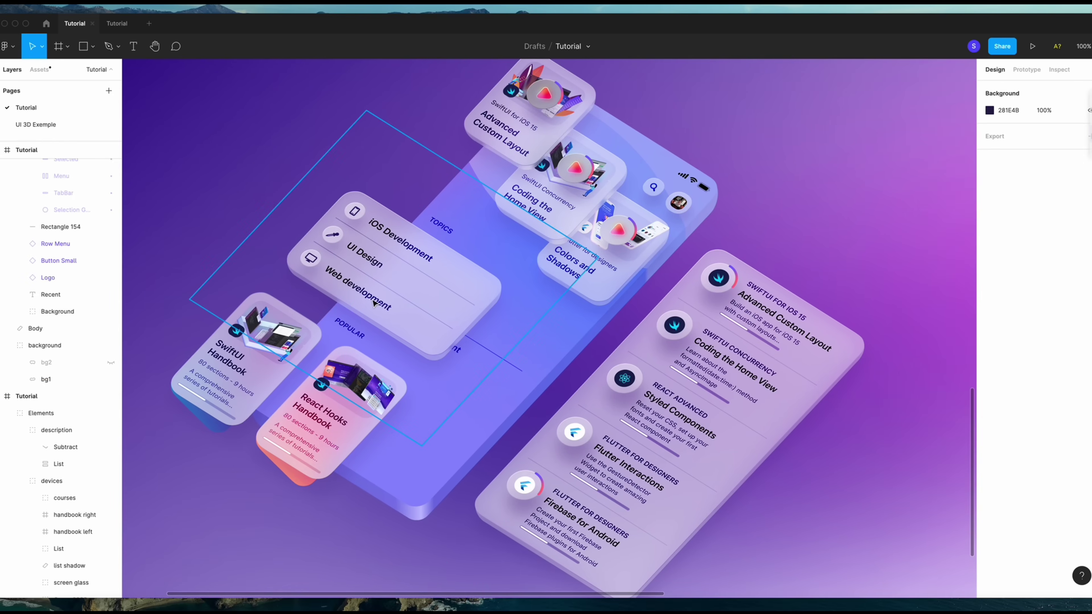
{"action": "left_click", "coordinate": [241, 370]}
{"action": "left_click", "coordinate": [344, 436], "text": "shift"}
{"action": "left_click_drag", "start_coordinate": [344, 436], "coordinate": [384, 448]}
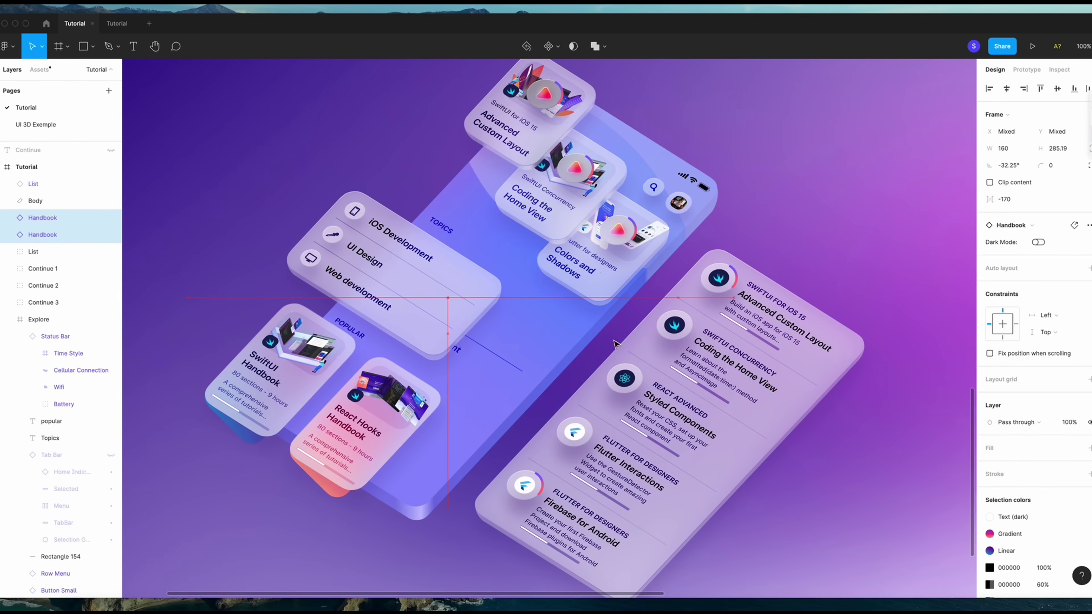
{"action": "key", "text": "Escape"}
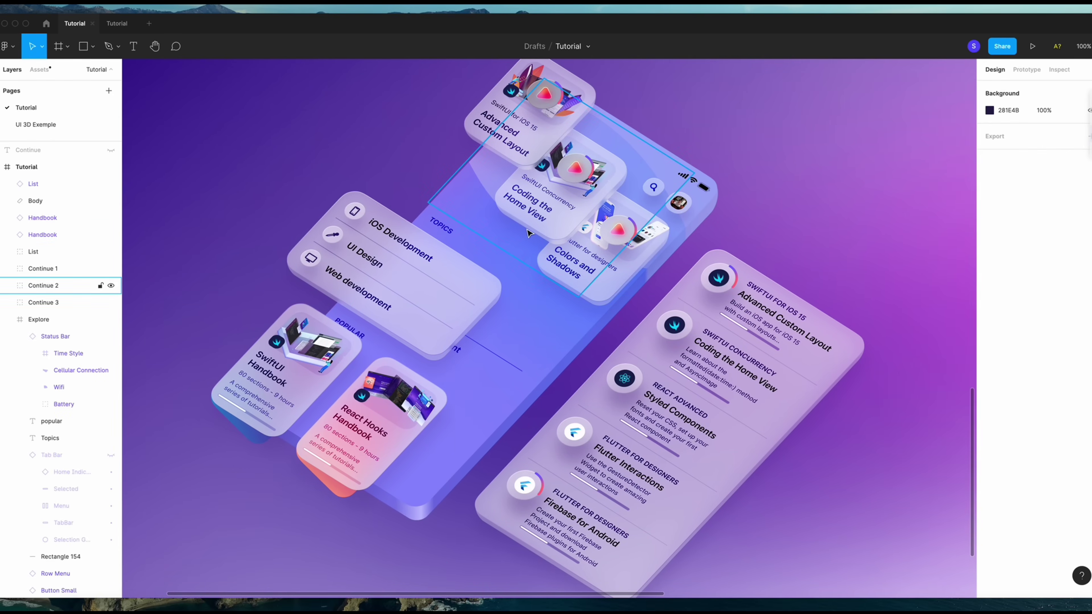
{"action": "left_click", "coordinate": [362, 336]}
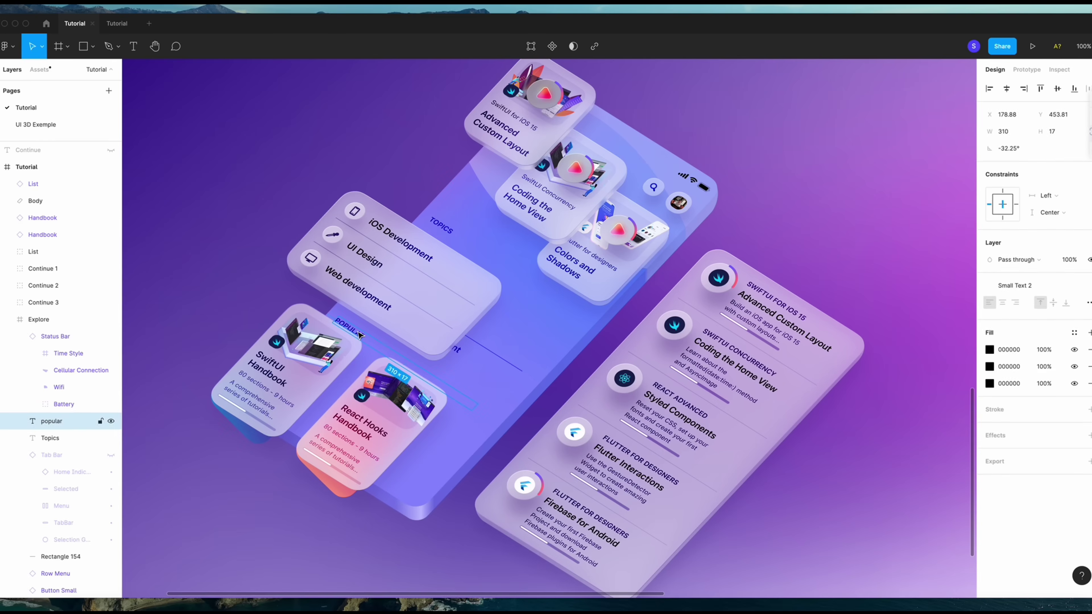
{"action": "left_click", "coordinate": [445, 232]}
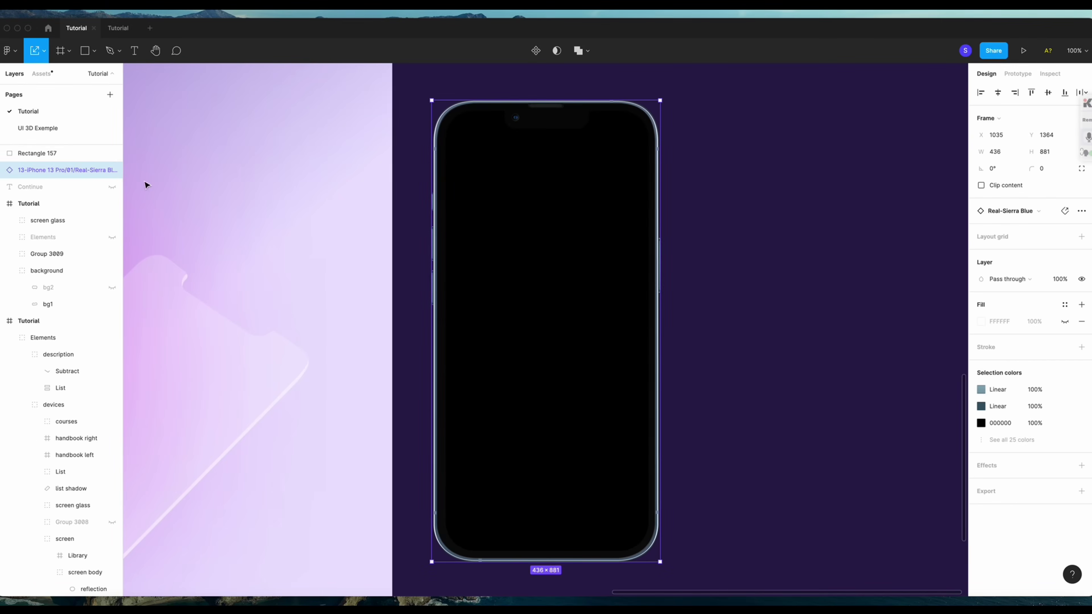
- Make the iPhone mockup editable and delete Speaker, Camera, Body, Left Buttons and Side Button
{"action": "right_click", "coordinate": [32, 171]}
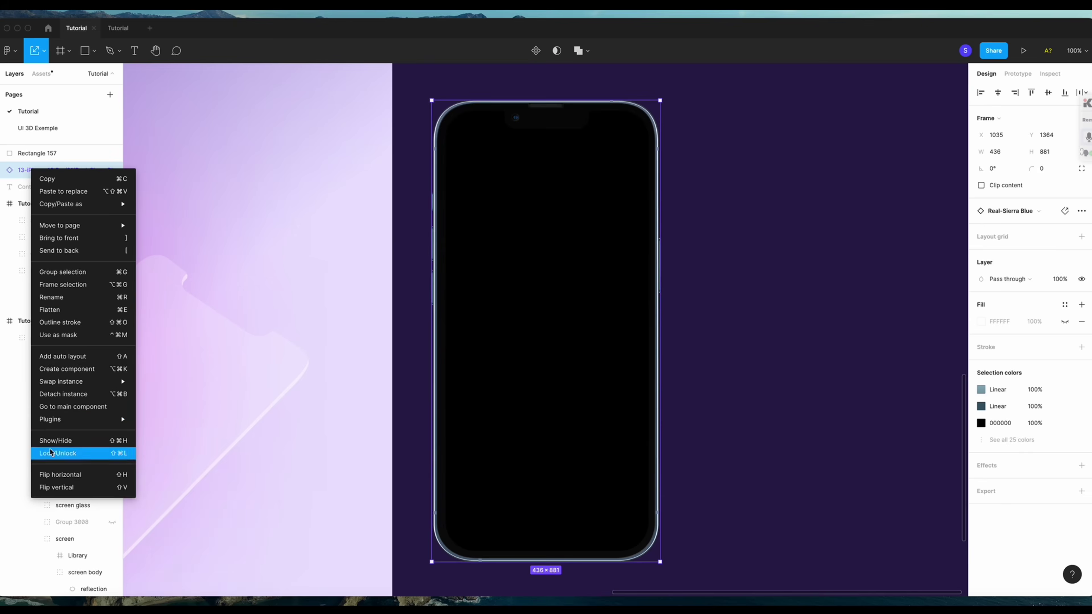
{"action": "left_click", "coordinate": [58, 396]}
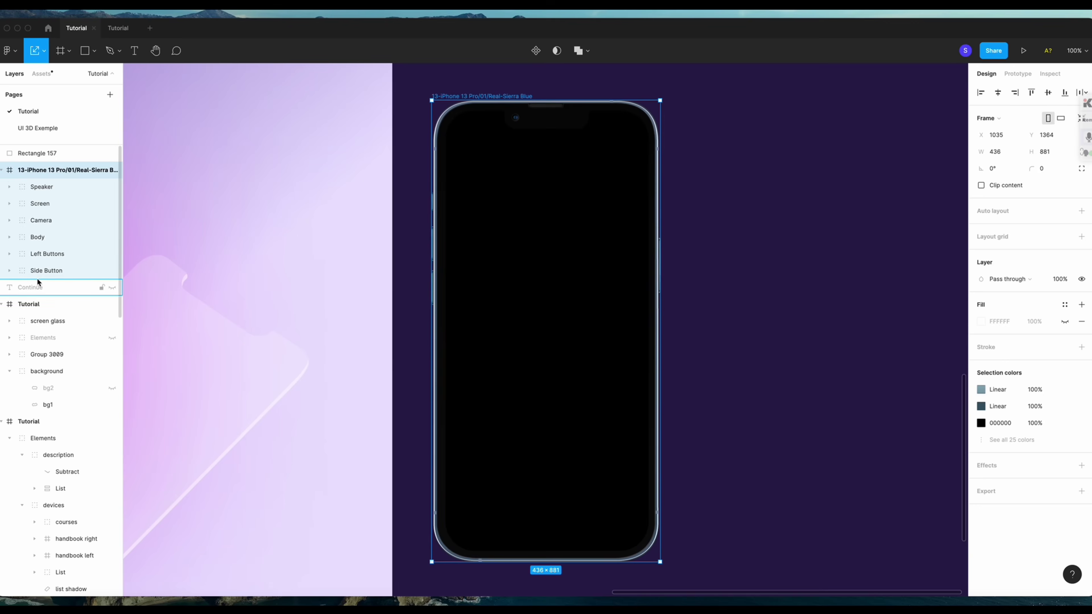
{"action": "left_click", "coordinate": [46, 186]}
{"action": "left_click", "coordinate": [43, 220], "text": "super"}
{"action": "left_click", "coordinate": [42, 237], "text": "super"}
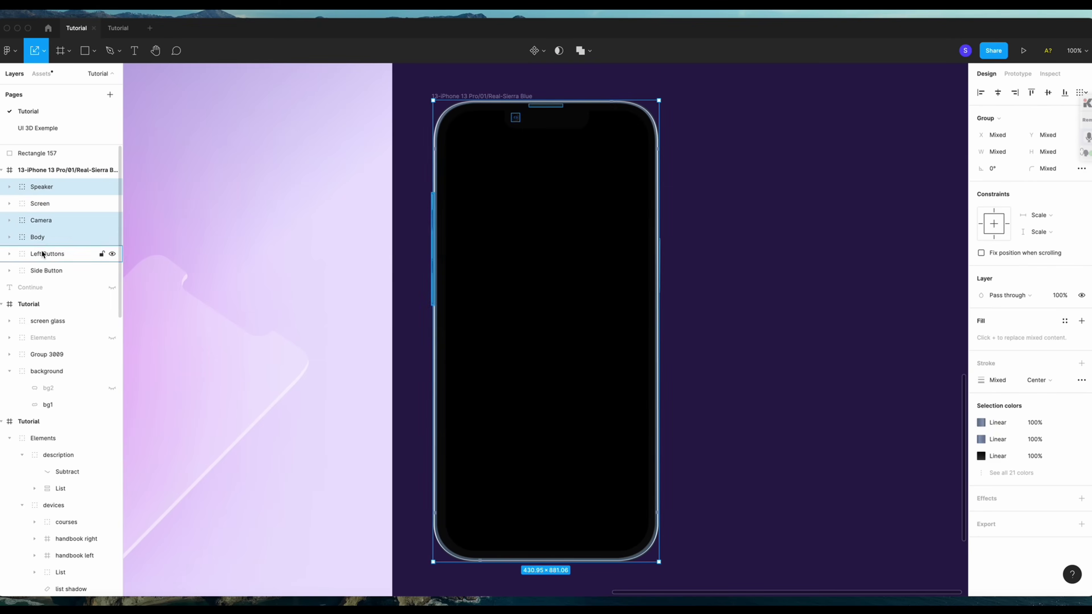
{"action": "left_click", "coordinate": [44, 253], "text": "super"}
{"action": "left_click", "coordinate": [44, 270], "text": "super"}
{"action": "key", "text": "Delete"}
- Remove the iPhone device frame and move the Screen group into the Tutorial frame
{"action": "left_click", "coordinate": [39, 169]}
{"action": "right_click", "coordinate": [49, 171]}
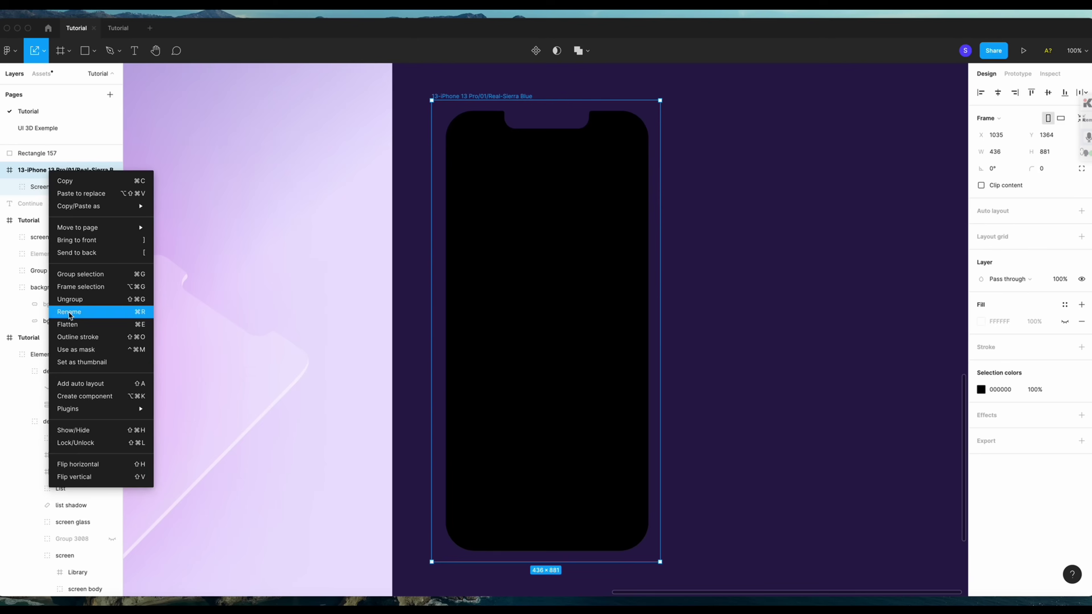
{"action": "left_click", "coordinate": [68, 299]}
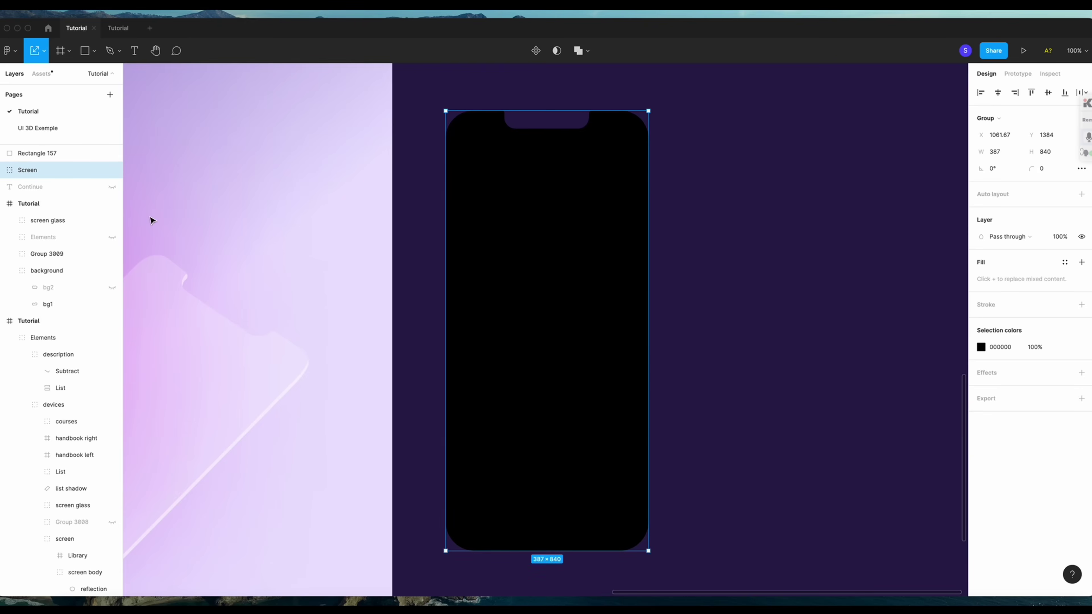
{"action": "scroll", "coordinate": [151, 220], "scroll_direction": "left", "scroll_amount": 5}
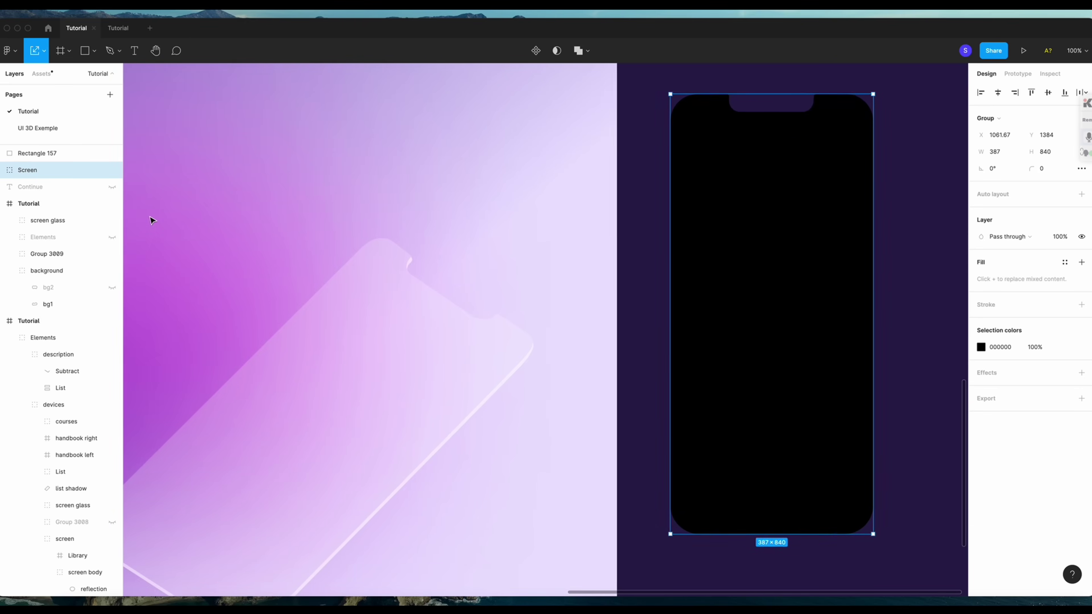
{"action": "left_click", "coordinate": [439, 319]}
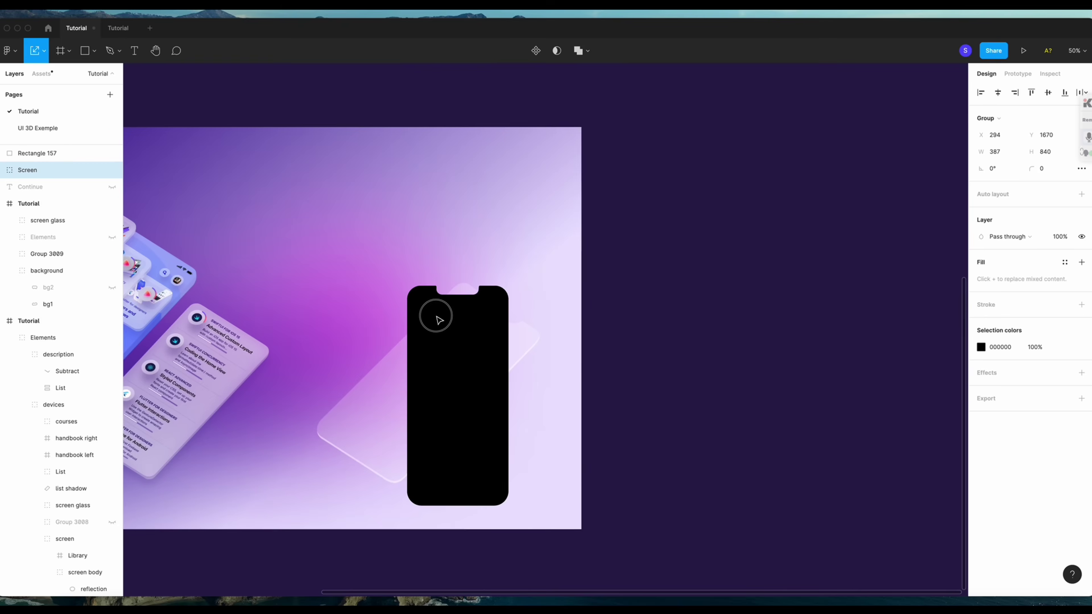
{"action": "left_click_drag", "start_coordinate": [438, 319], "coordinate": [434, 313]}
- Skew the Screen with the SkewDat plugin to -44° horizontal and 30° vertical
{"action": "key", "text": "shift+2"}
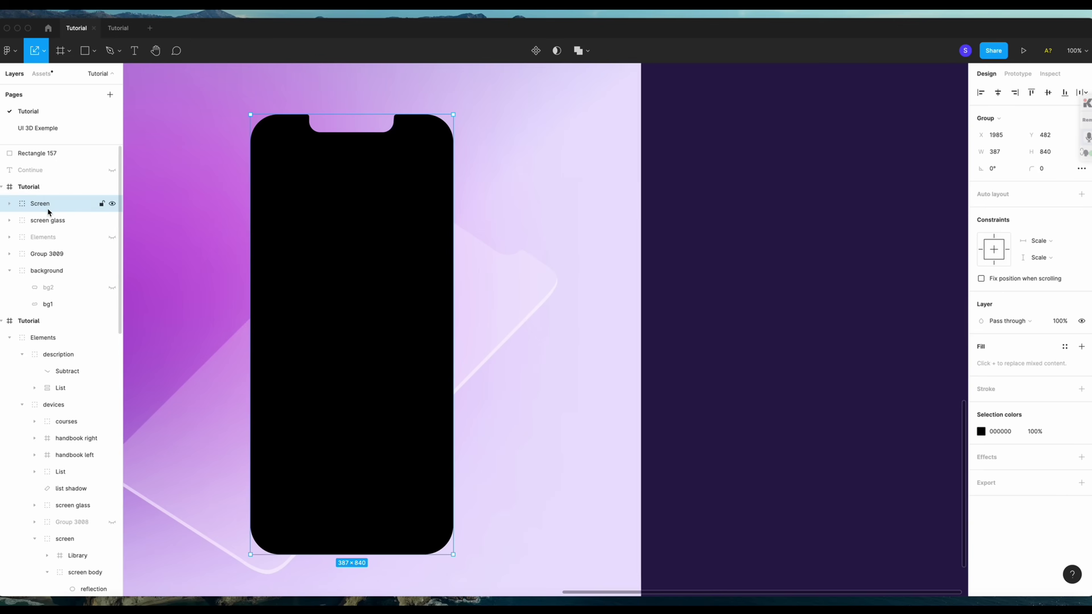
{"action": "right_click", "coordinate": [47, 208]}
{"action": "mouse_move", "coordinate": [142, 432]}
{"action": "left_click", "coordinate": [195, 353]}
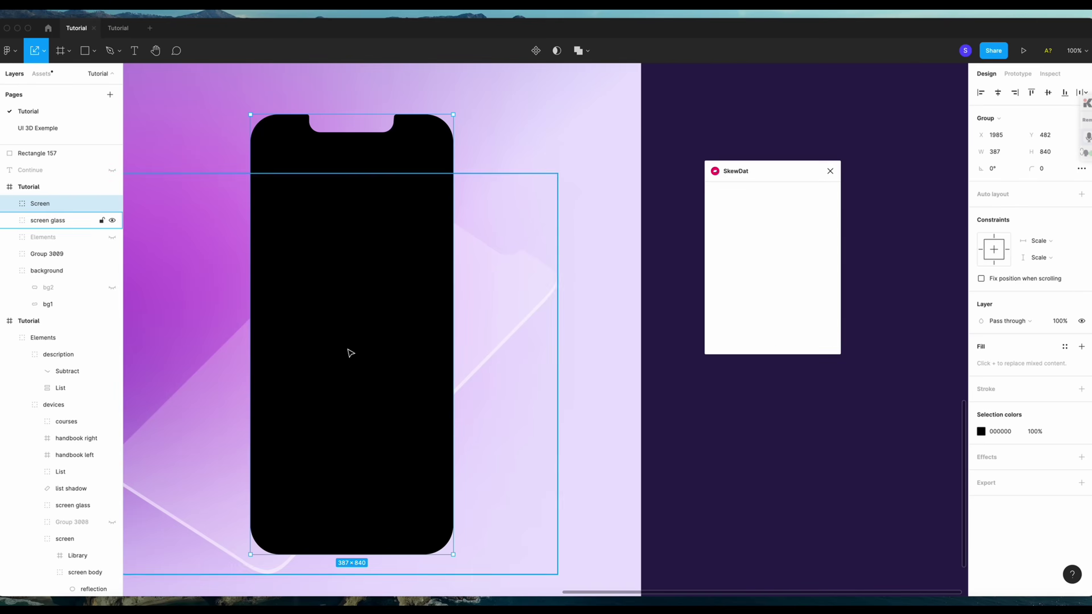
{"action": "left_click_drag", "start_coordinate": [769, 266], "coordinate": [717, 267]}
{"action": "left_click_drag", "start_coordinate": [826, 222], "coordinate": [828, 202]}
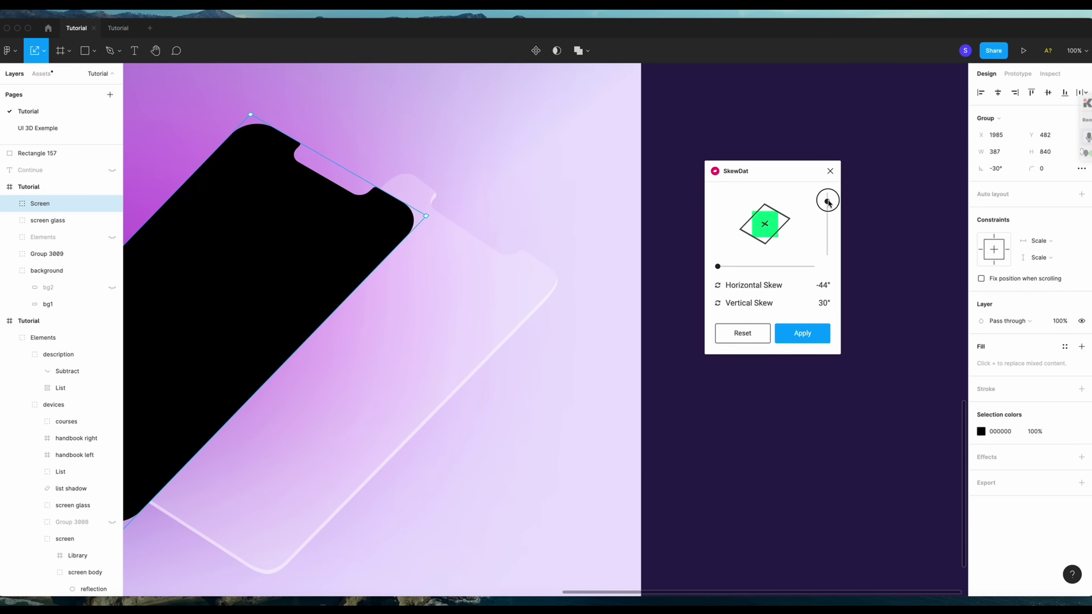
{"action": "left_click", "coordinate": [802, 335]}
{"action": "scroll", "coordinate": [516, 338], "scroll_direction": "left", "scroll_amount": 5}
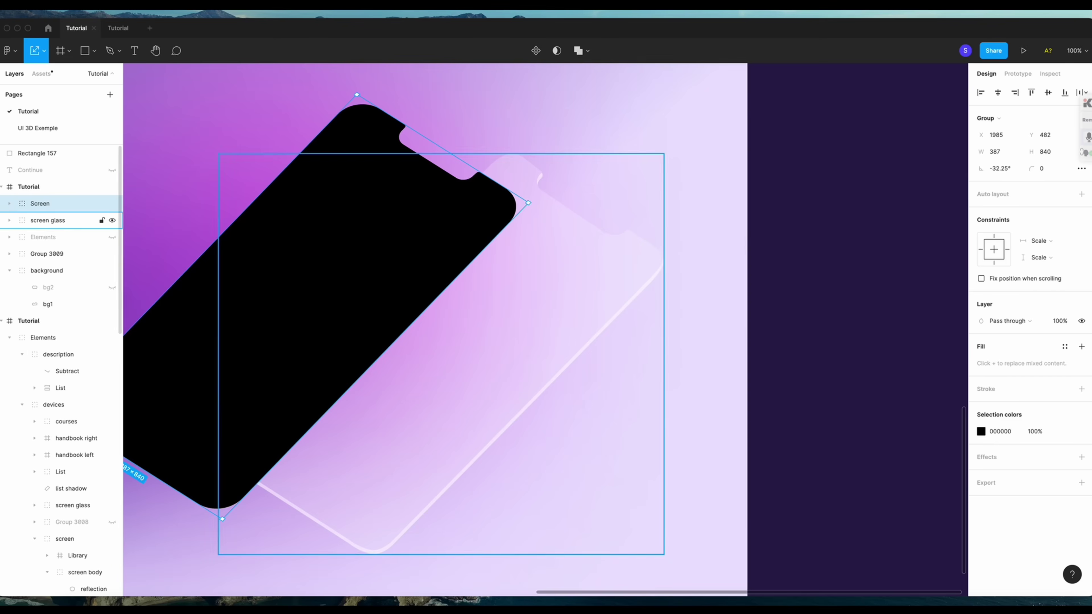
- Hide the placeholder image and first Screen Shape mask inside the Screen group
{"action": "left_click", "coordinate": [9, 206]}
{"action": "left_click", "coordinate": [86, 224]}
{"action": "left_click", "coordinate": [112, 220]}
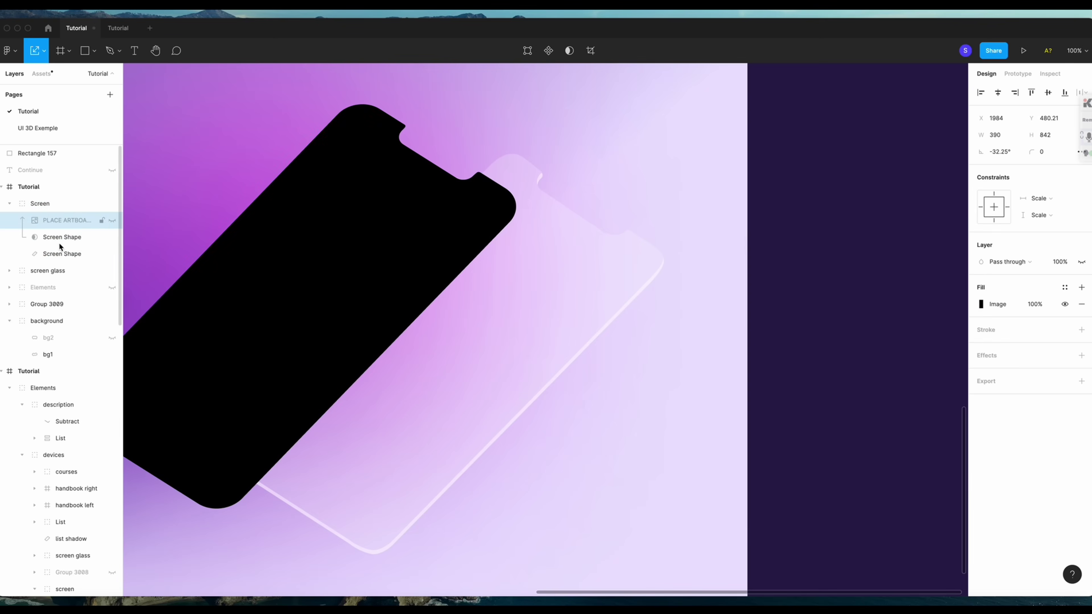
{"action": "left_click", "coordinate": [112, 237]}
{"action": "left_click", "coordinate": [73, 255]}
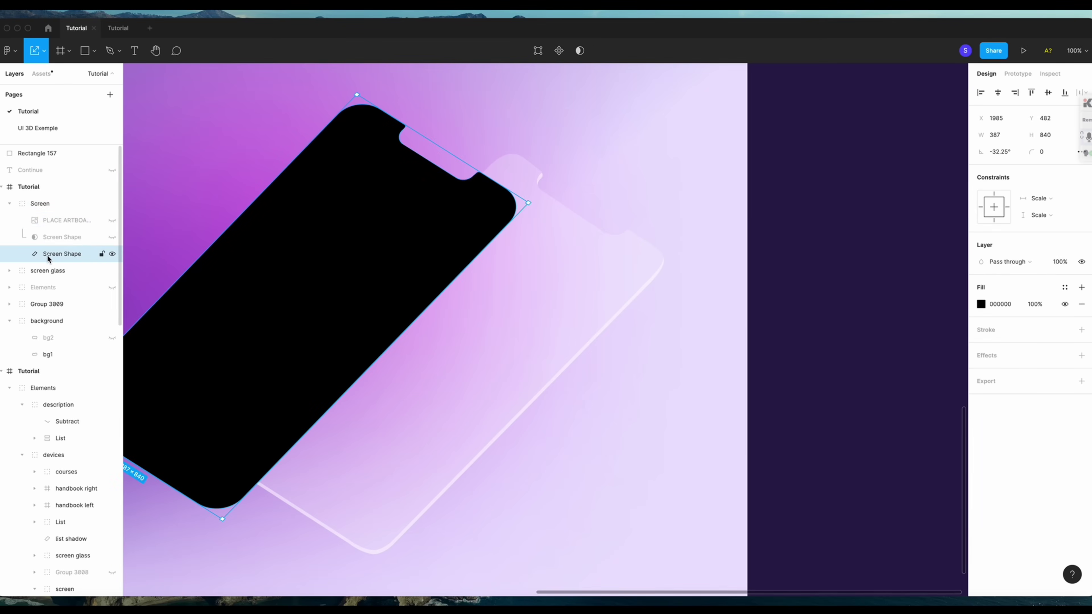
- Set the remaining Screen Shape fill to white at 40% opacity
{"action": "left_click", "coordinate": [981, 304]}
{"action": "left_click_drag", "start_coordinate": [888, 339], "coordinate": [804, 282]}
{"action": "left_click", "coordinate": [1035, 304]}
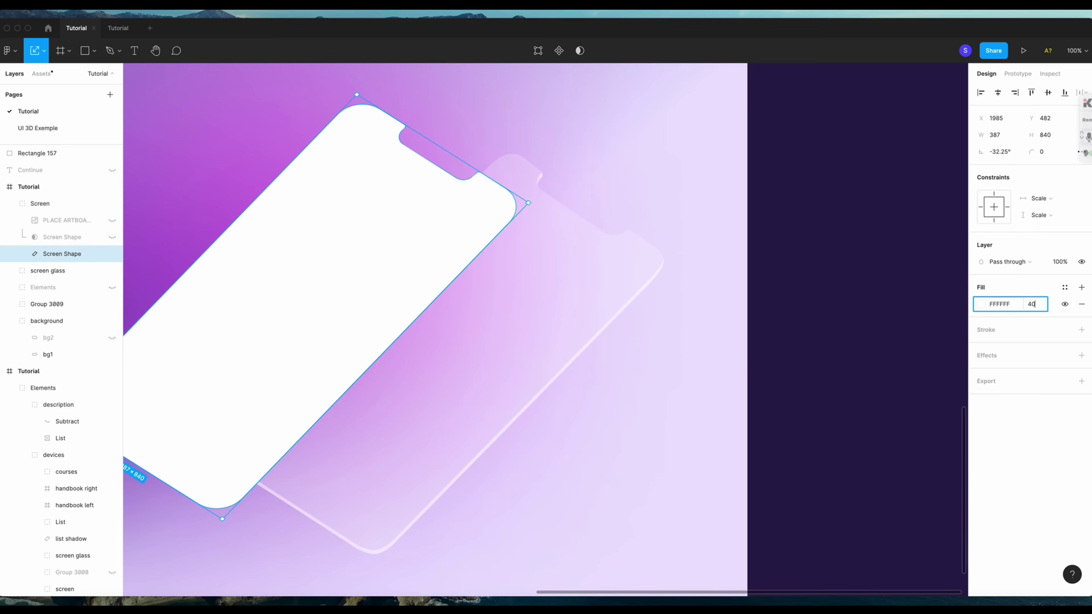
{"action": "type", "text": "40"}
{"action": "key", "text": "Return"}
- Add a Background blur effect to the Screen Shape
{"action": "left_click", "coordinate": [1082, 355]}
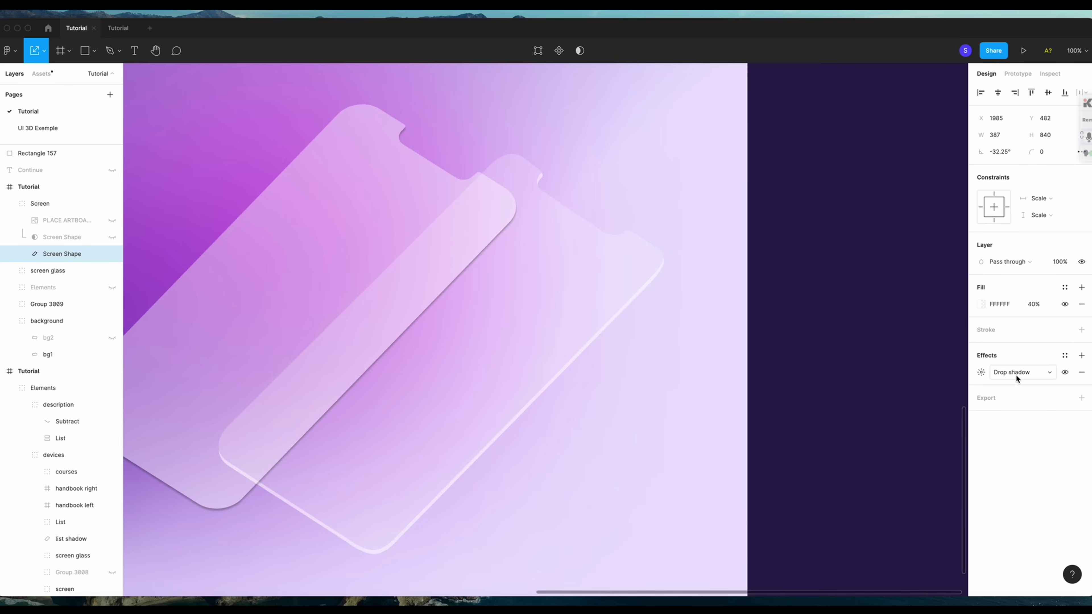
{"action": "left_click", "coordinate": [1019, 372]}
{"action": "left_click", "coordinate": [1030, 397]}
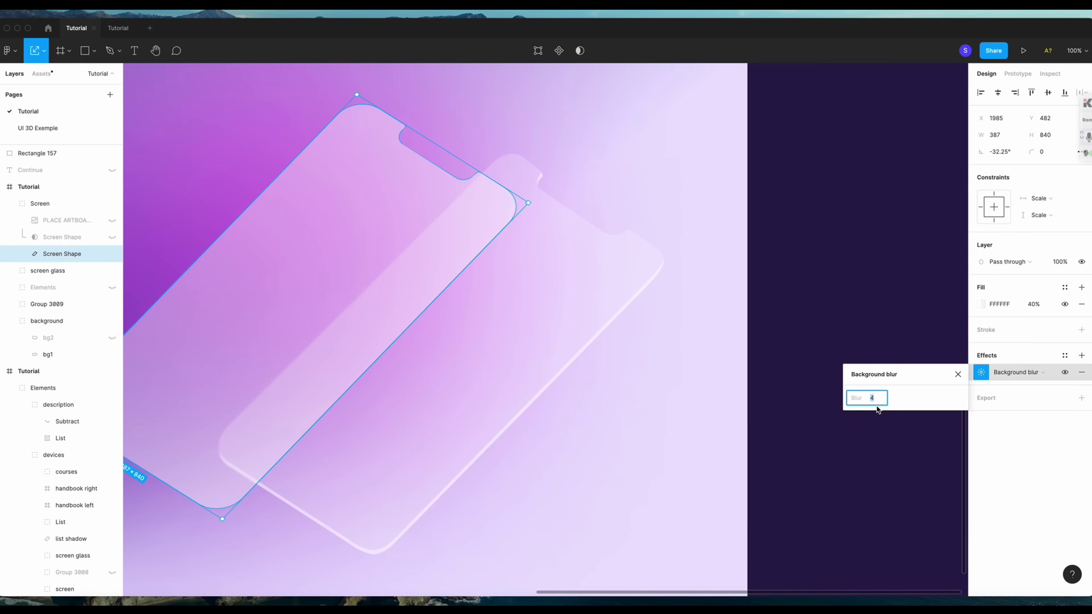
{"action": "left_click", "coordinate": [851, 342]}
{"action": "scroll", "coordinate": [851, 345], "scroll_direction": "left", "scroll_amount": 2}
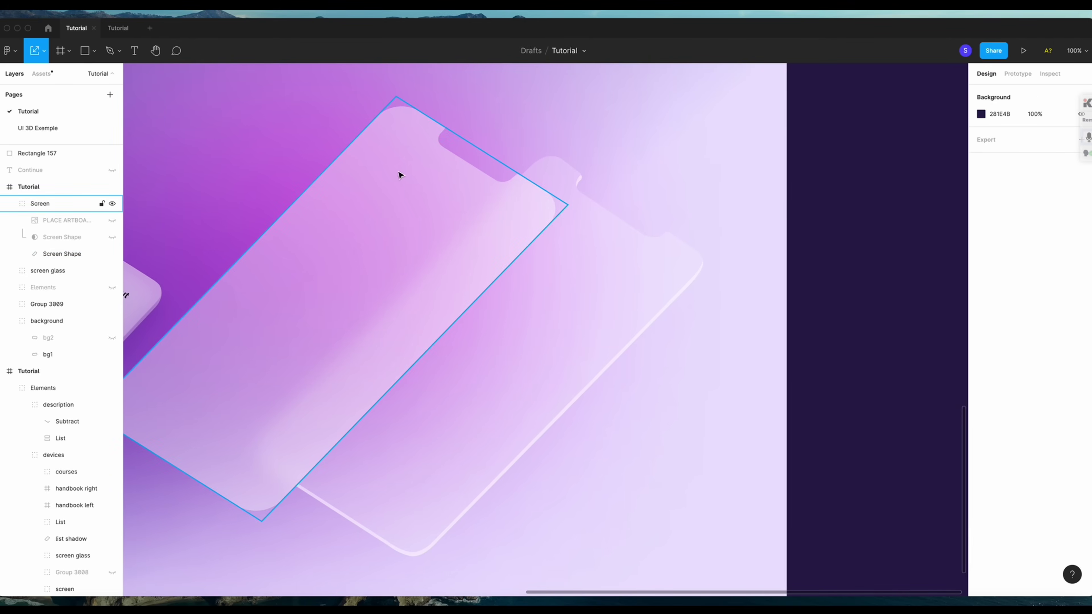
- Ungroup the Screen group and delete the placeholder image and mask layers
{"action": "left_click", "coordinate": [32, 250]}
{"action": "left_click", "coordinate": [44, 204]}
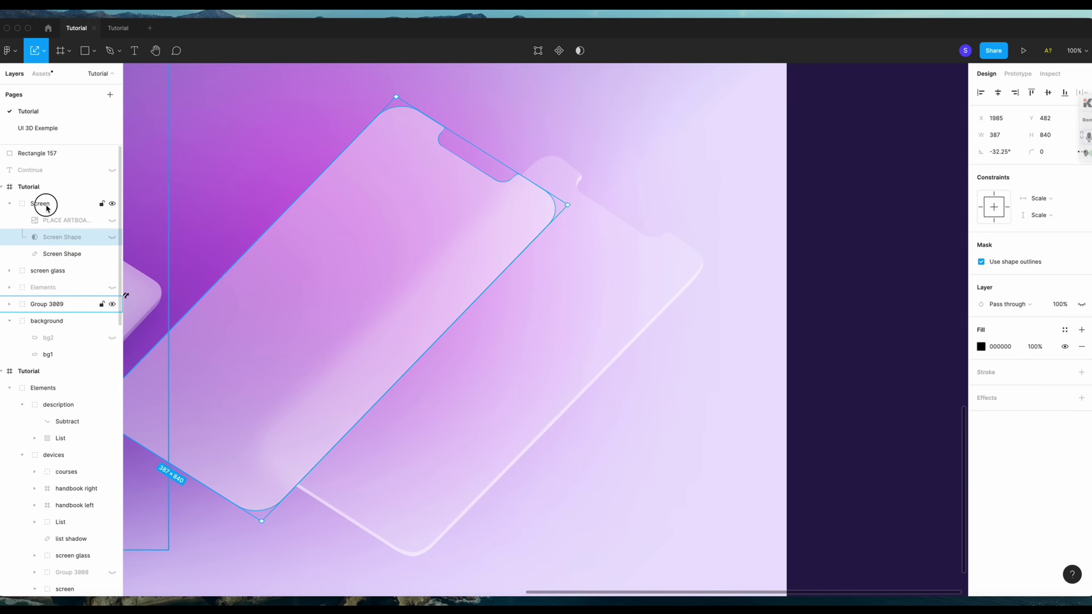
{"action": "right_click", "coordinate": [55, 207]}
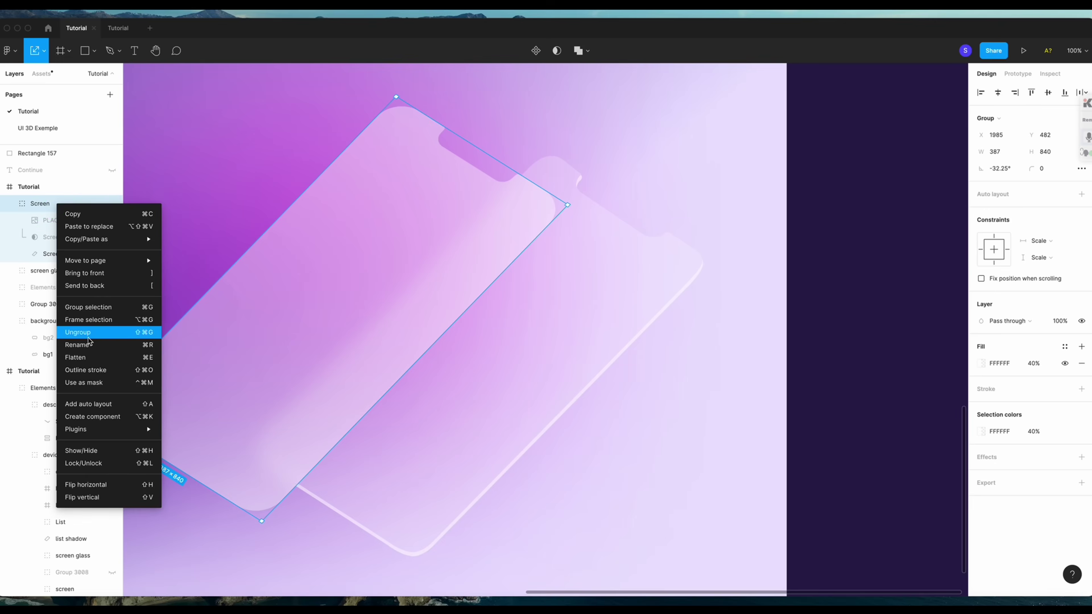
{"action": "left_click", "coordinate": [86, 334]}
{"action": "left_click", "coordinate": [50, 210]}
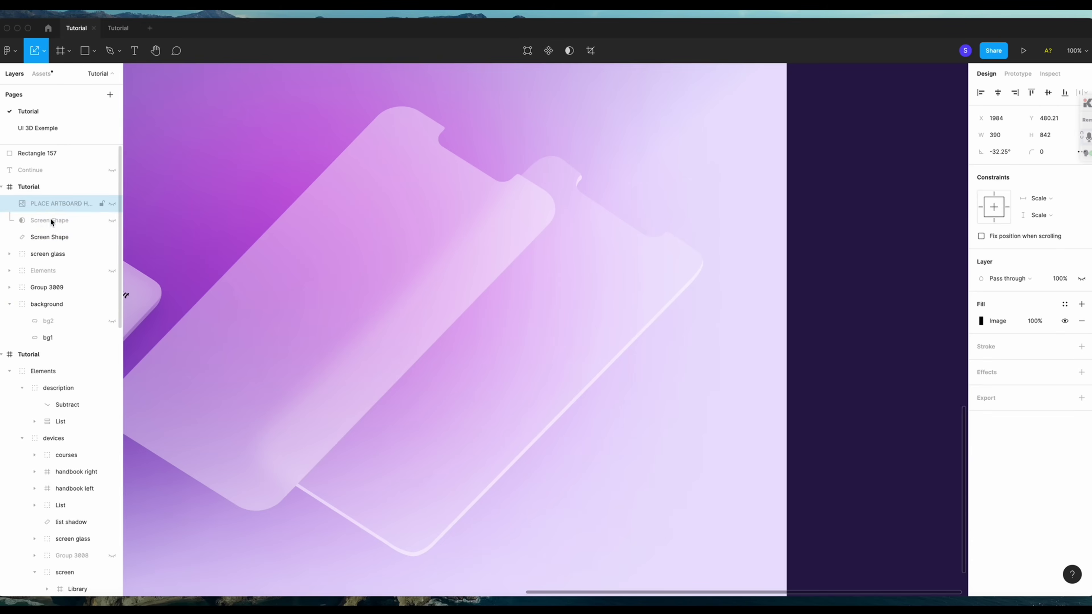
{"action": "left_click", "coordinate": [39, 219], "text": "shift"}
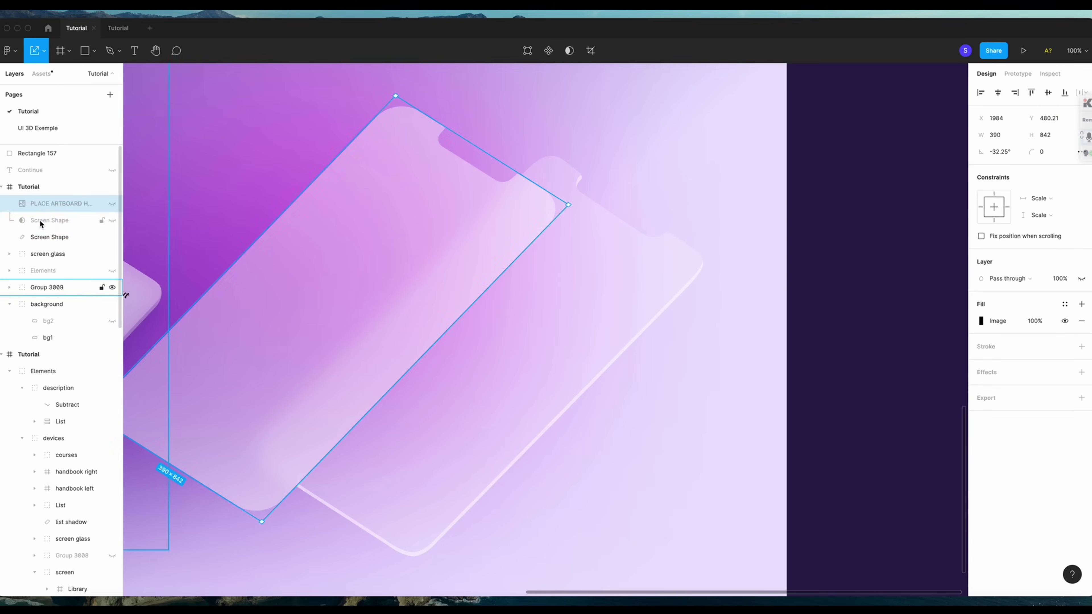
{"action": "key", "text": "Delete"}
{"action": "left_click", "coordinate": [42, 205]}
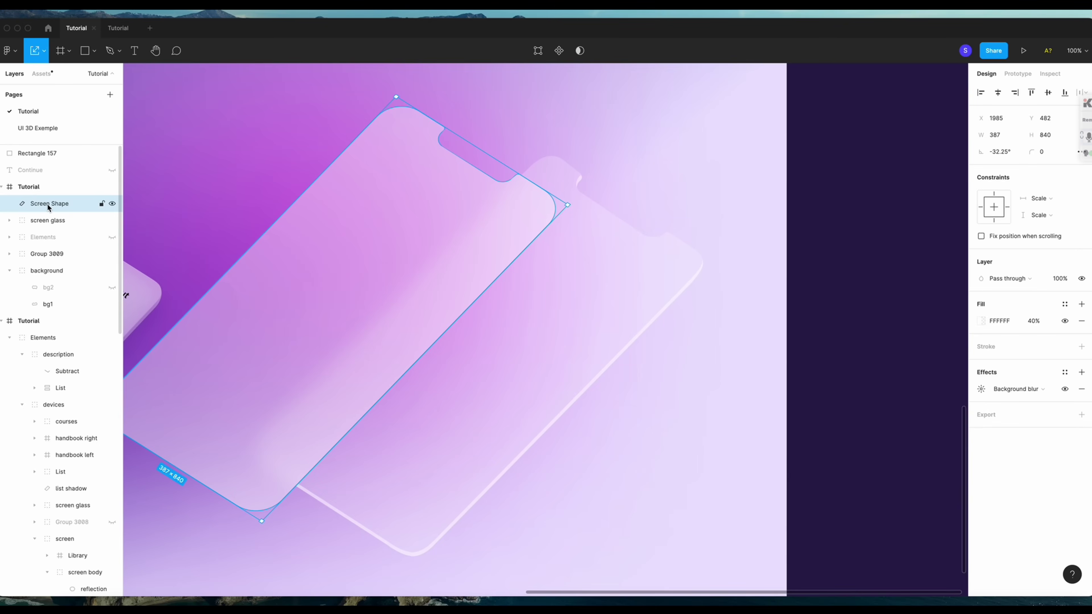
- Duplicate the glass Screen Shape and nudge the copy slightly lower
{"action": "key", "text": "super+d"}
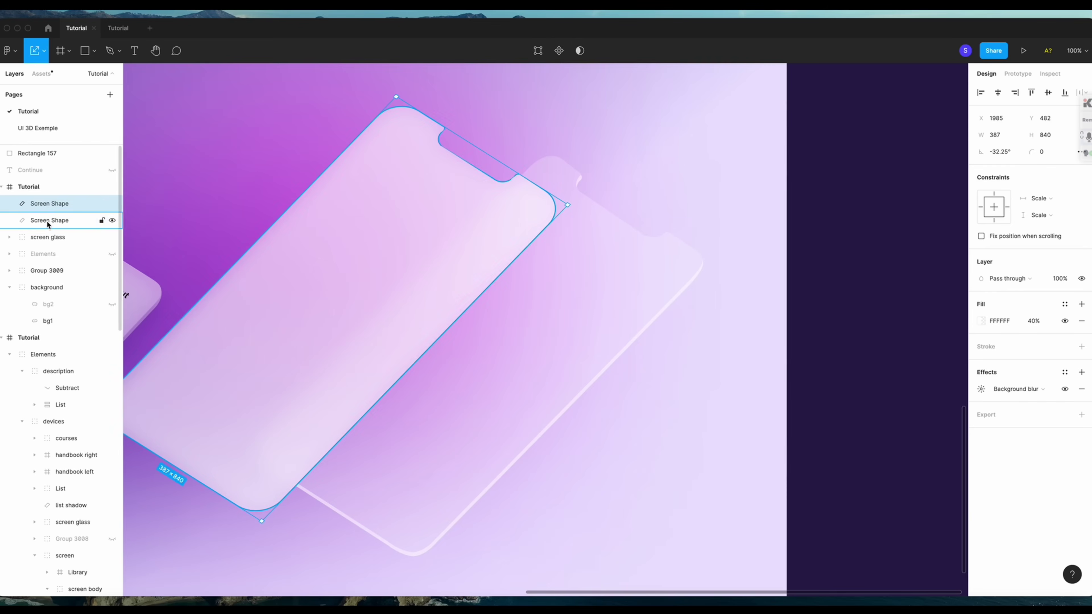
{"action": "left_click", "coordinate": [43, 221]}
{"action": "key", "text": "Down"}
{"action": "key", "text": "Down"}
{"action": "key", "text": "Down"}
{"action": "key", "text": "Down"}
{"action": "key", "text": "Down"}
{"action": "key", "text": "Down"}
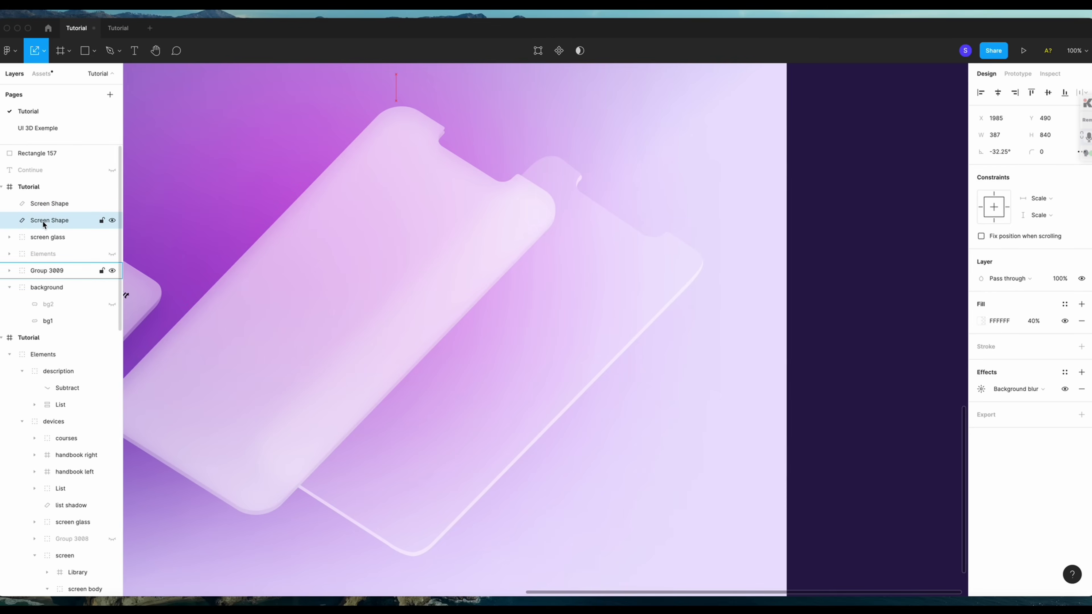
{"action": "key", "text": "Up"}
- Fill the duplicate red FF0000 and group it with the original Screen Shape
{"action": "left_click", "coordinate": [981, 321]}
{"action": "left_click_drag", "start_coordinate": [963, 340], "coordinate": [978, 333]}
{"action": "key", "text": "Escape"}
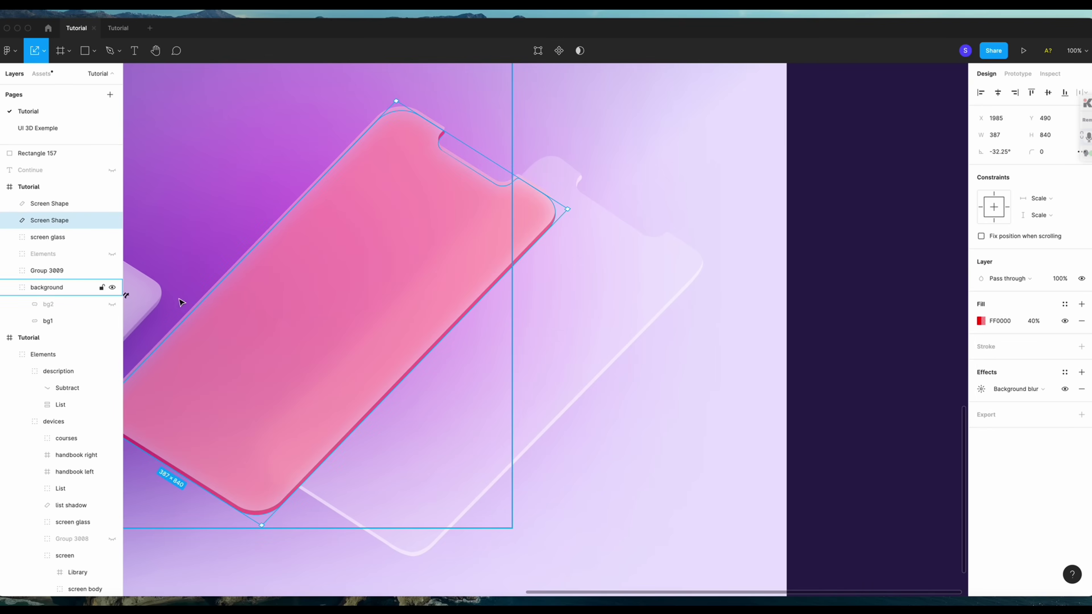
{"action": "left_click", "coordinate": [48, 204], "text": "shift"}
{"action": "key", "text": "ctrl+g"}
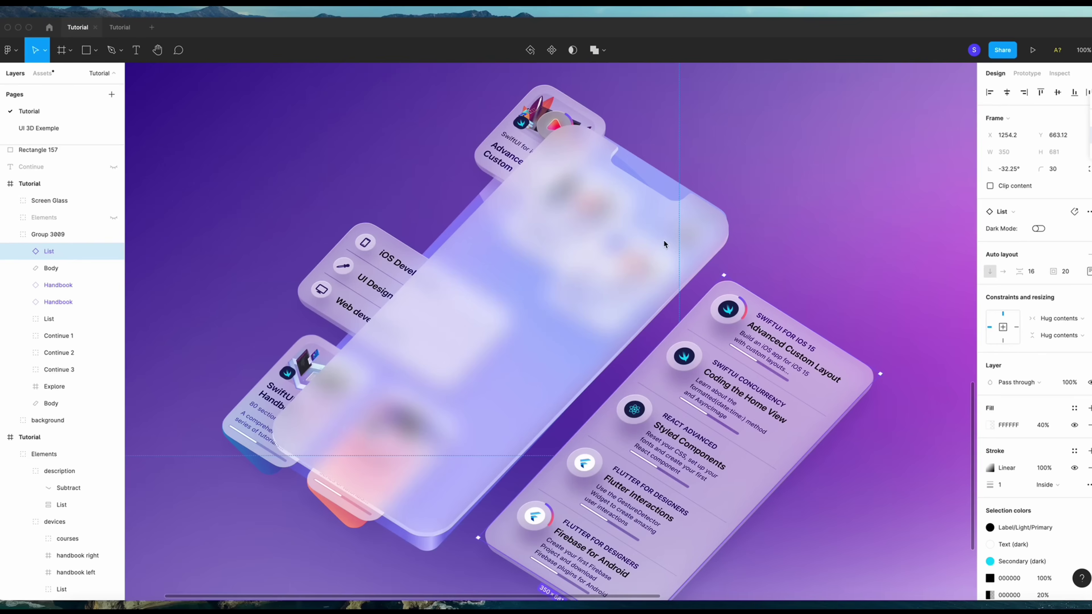
- Move the Screen Glass group into Group 3009 above Explore and align it
{"action": "scroll", "coordinate": [703, 387], "scroll_direction": "down", "scroll_amount": 1}
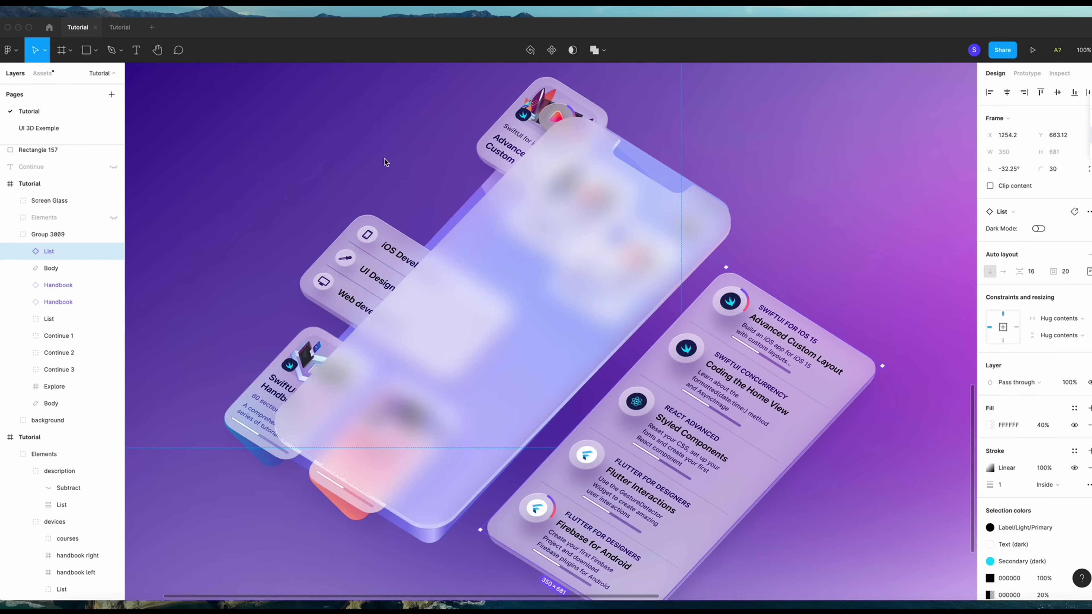
{"action": "left_click", "coordinate": [45, 201]}
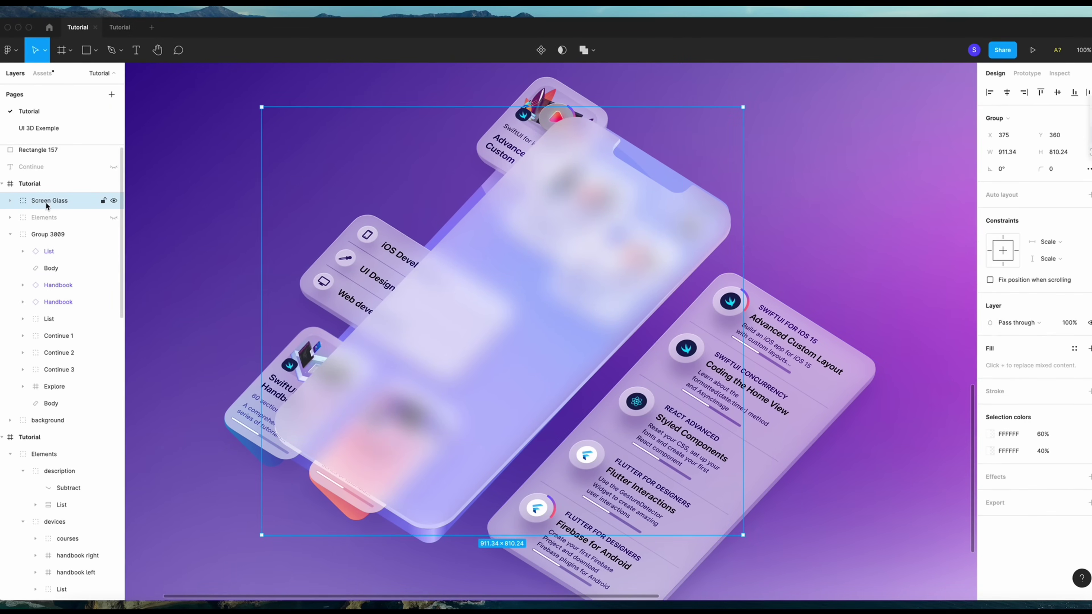
{"action": "left_click_drag", "start_coordinate": [50, 201], "coordinate": [41, 387]}
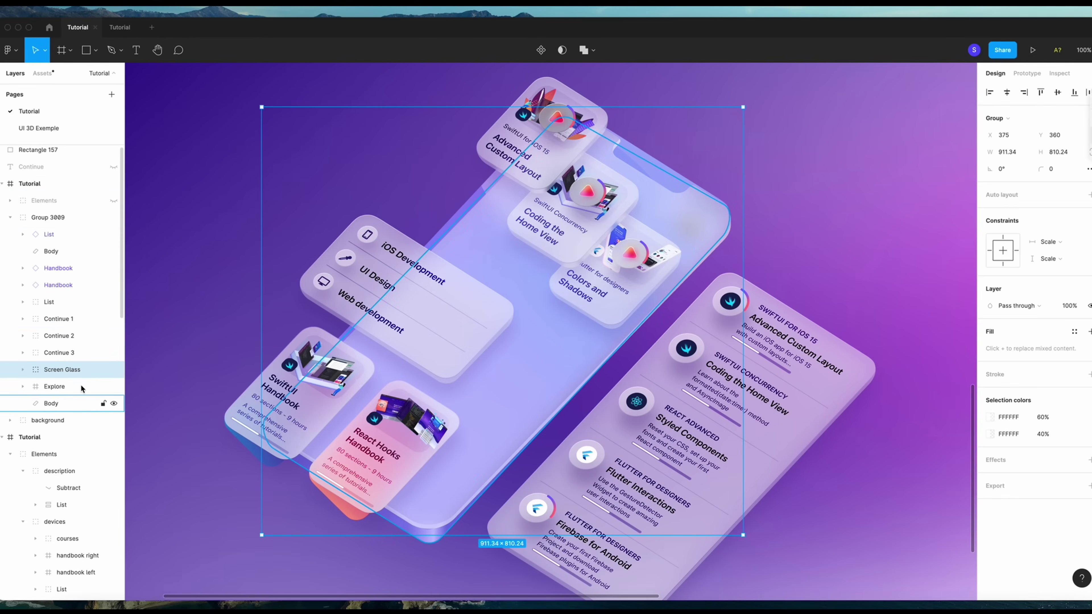
{"action": "left_click_drag", "start_coordinate": [560, 376], "coordinate": [468, 365]}
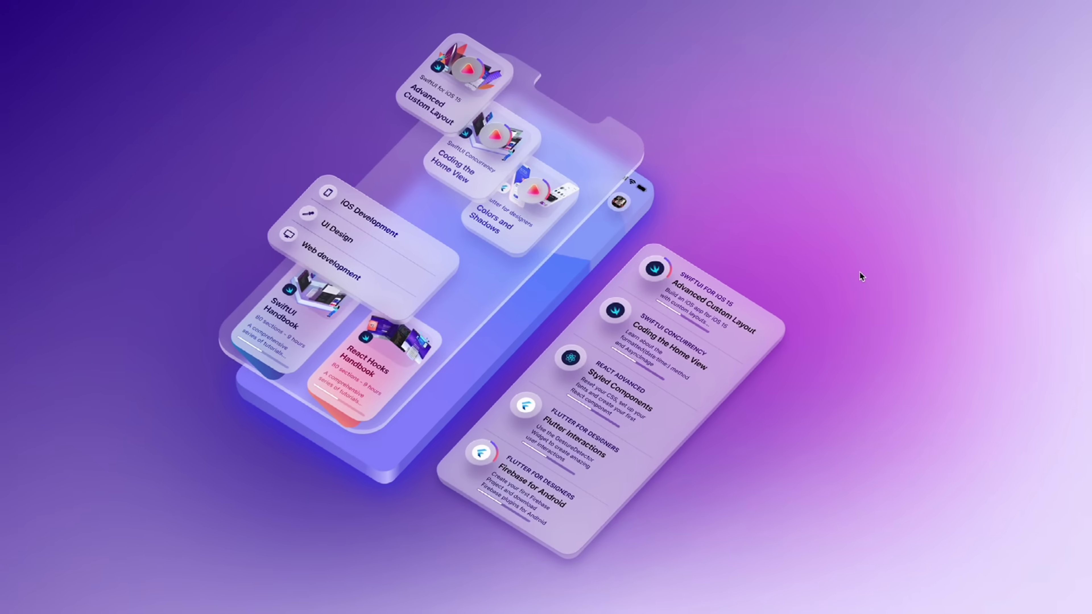